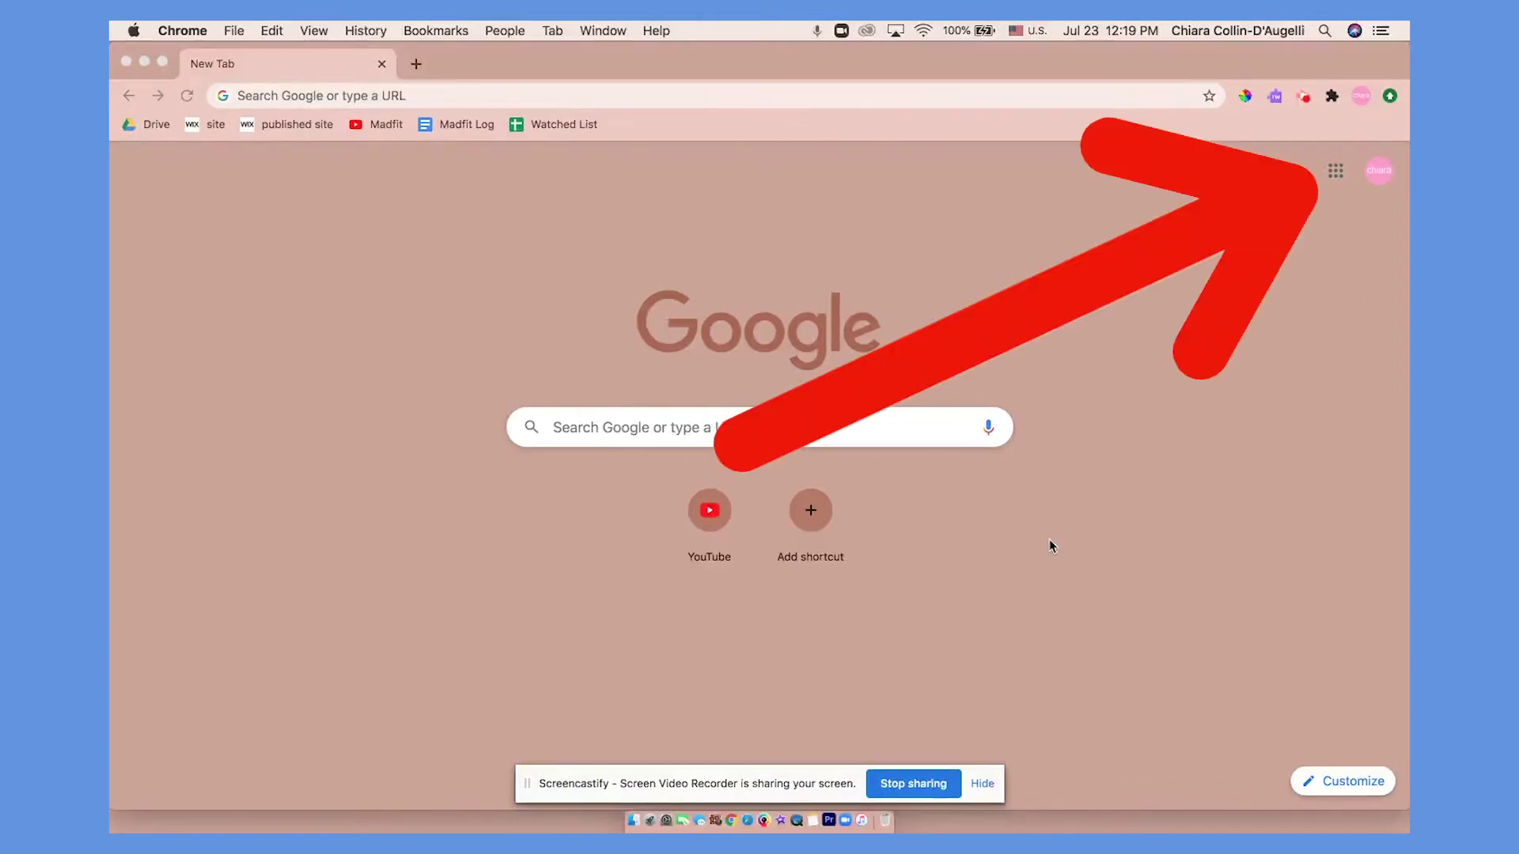
Pick Docs from the Google apps grid, then search for 'google docs' in the Guest window.
{"action": "left_click", "coordinate": [1334, 172]}
{"action": "left_click", "coordinate": [1334, 172]}
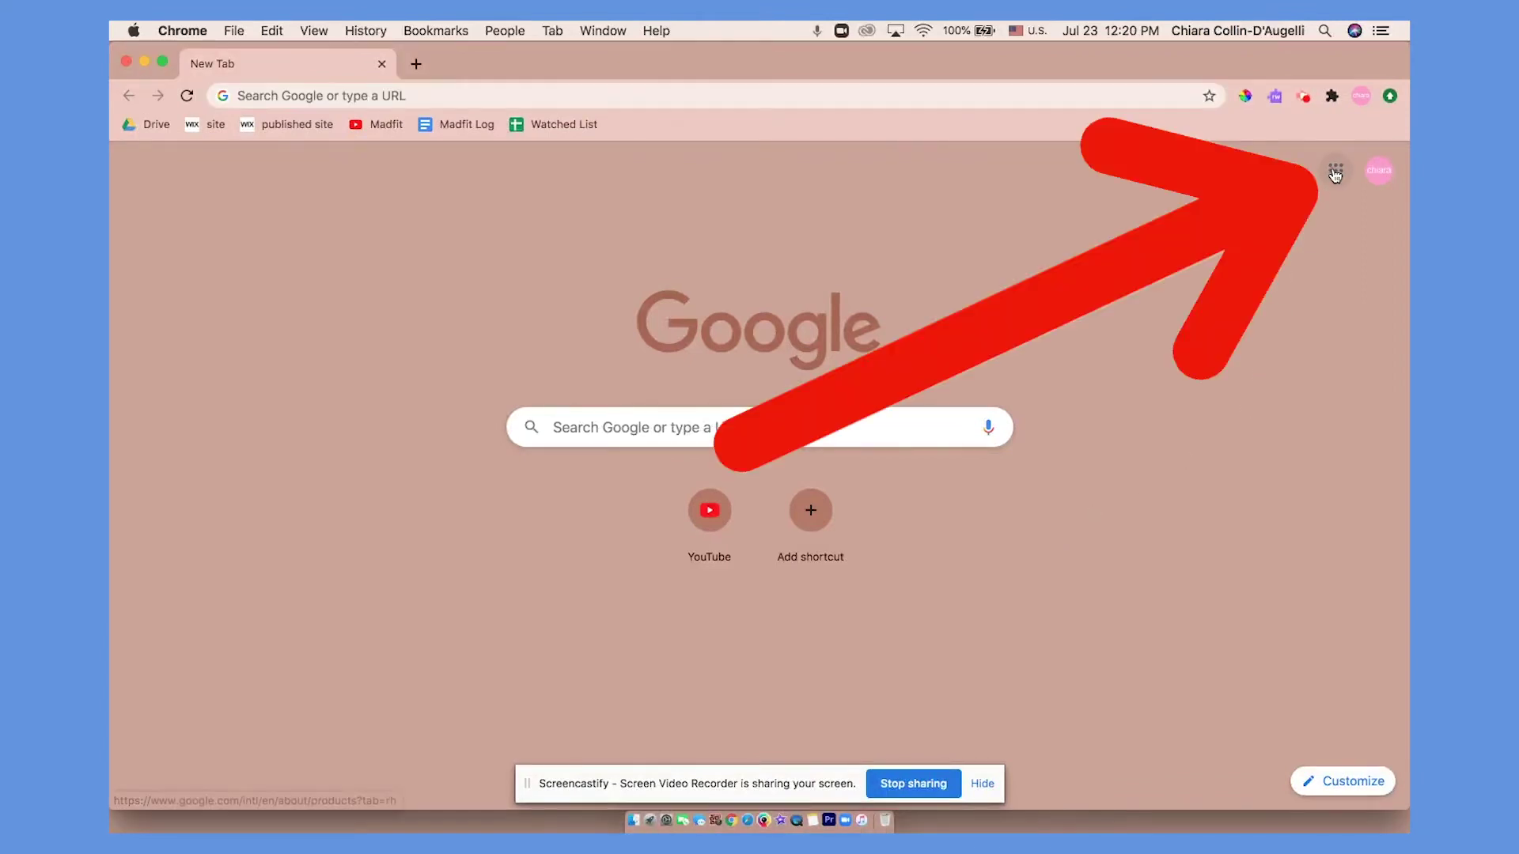
{"action": "scroll", "coordinate": [1297, 448], "scroll_direction": "down", "scroll_amount": 1}
{"action": "scroll", "coordinate": [1298, 448], "scroll_direction": "down", "scroll_amount": 5}
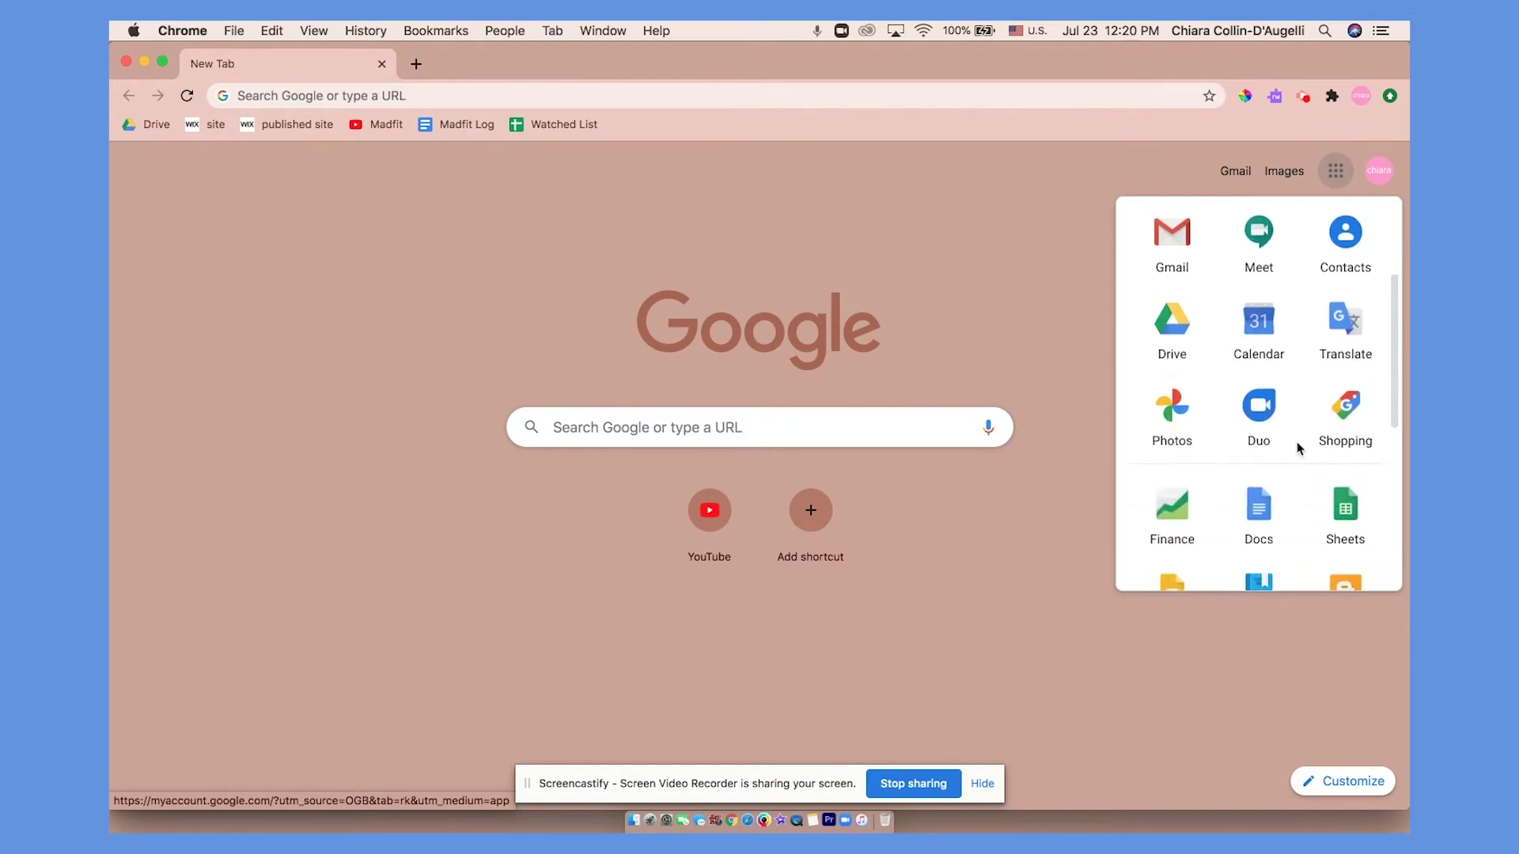
{"action": "left_click", "coordinate": [1256, 446]}
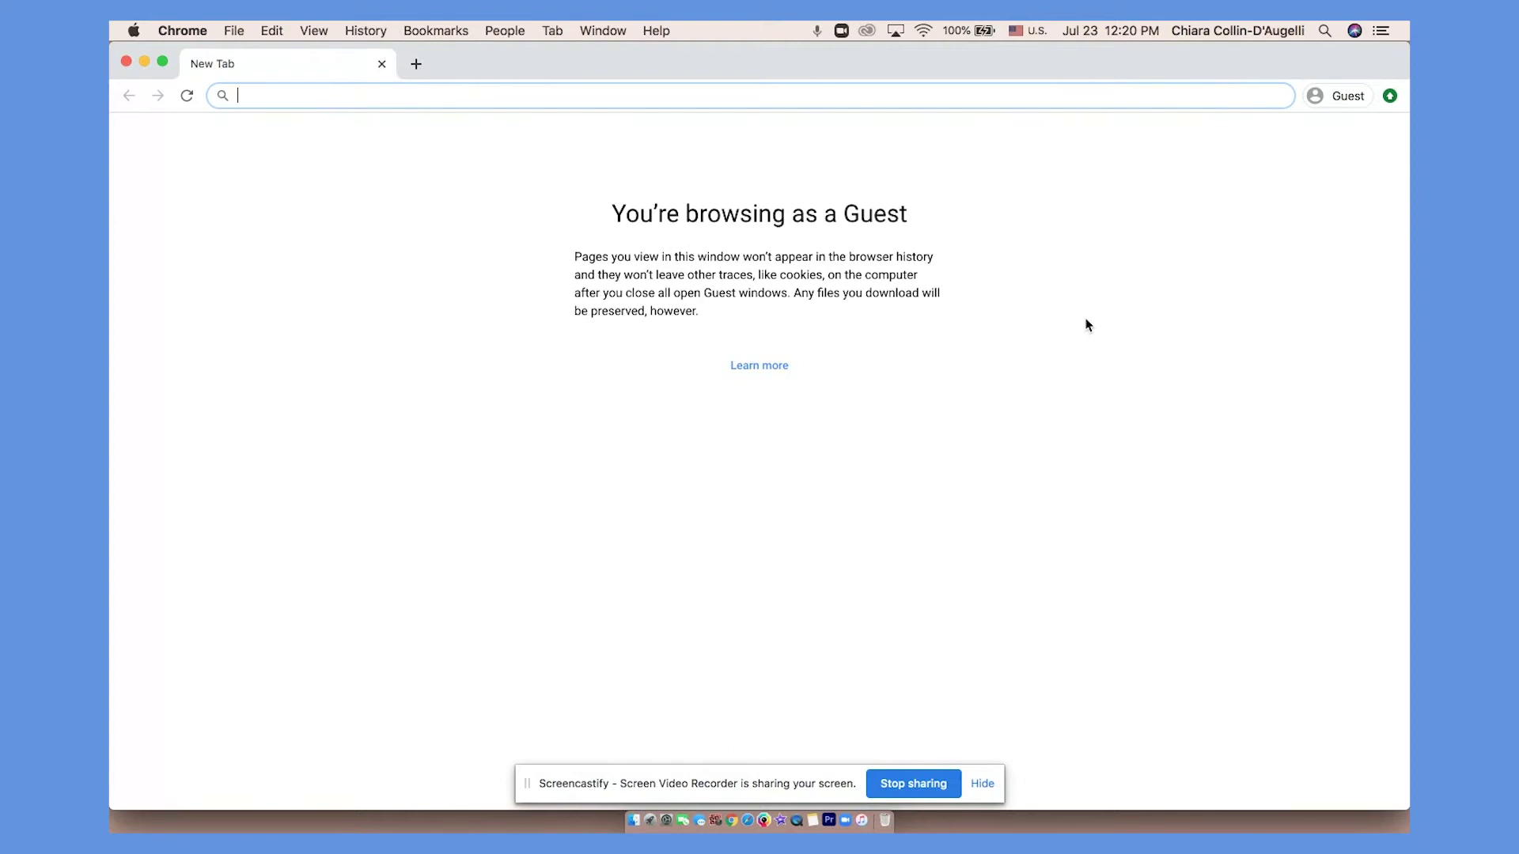
{"action": "type", "text": "g"}
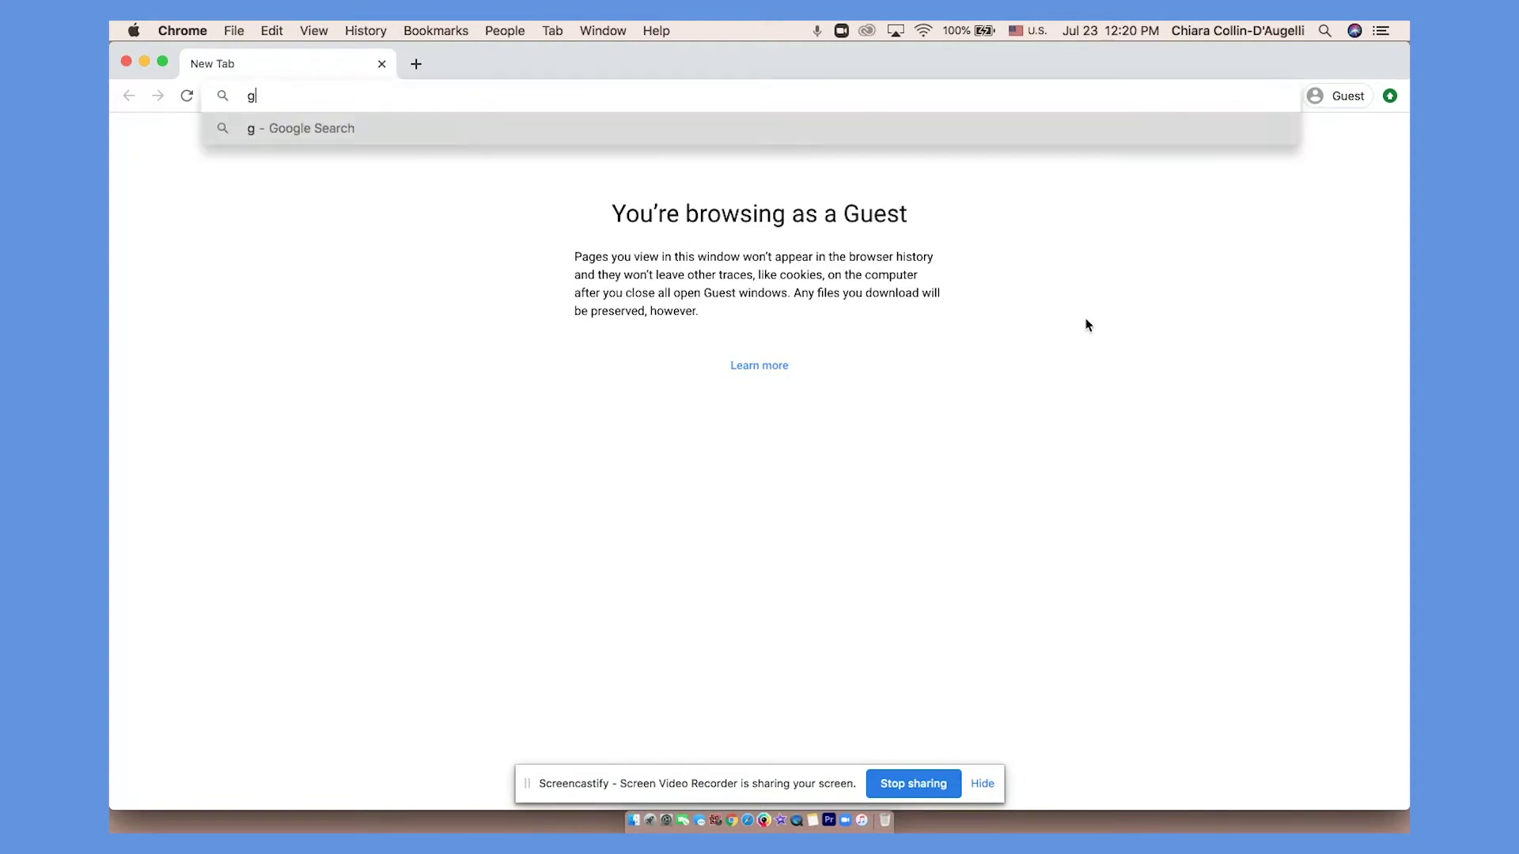
{"action": "type", "text": "oogle docs"}
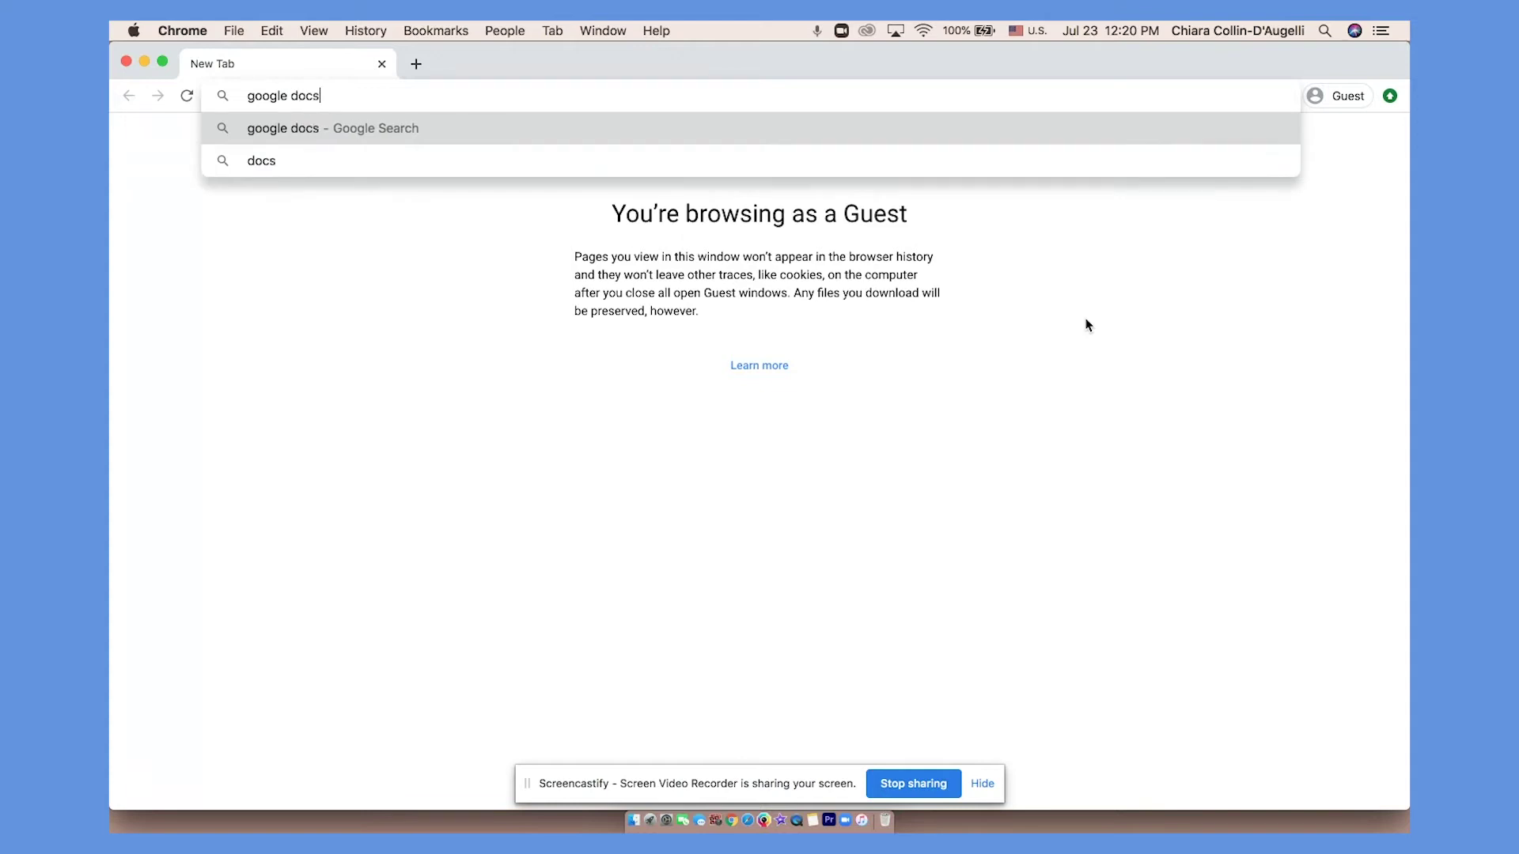
{"action": "key", "text": "Return"}
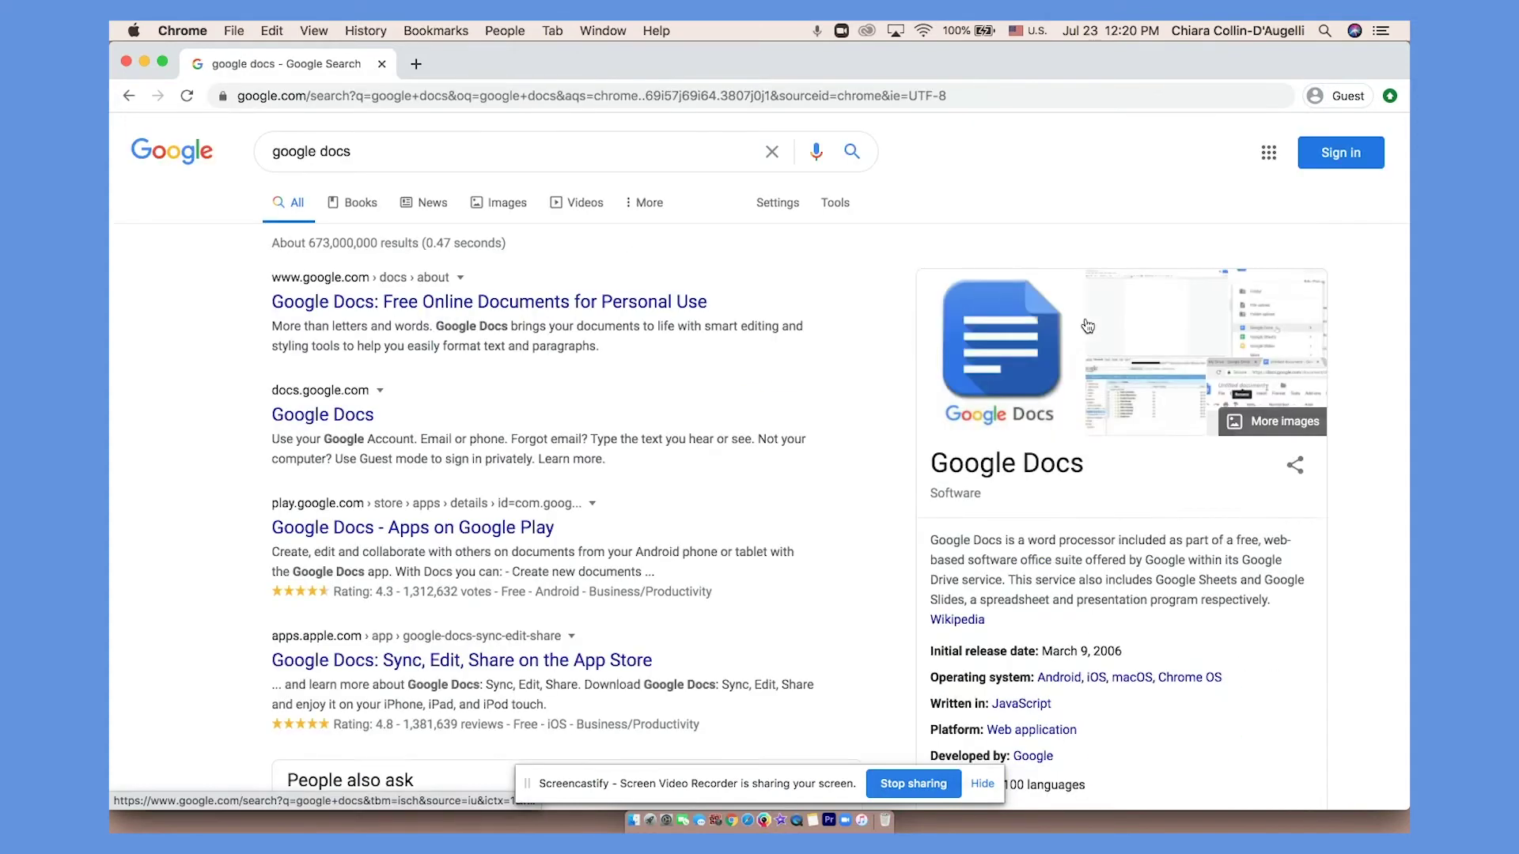
Go from the Google Docs search result to Docs home and start a Blank document.
{"action": "left_click", "coordinate": [603, 302]}
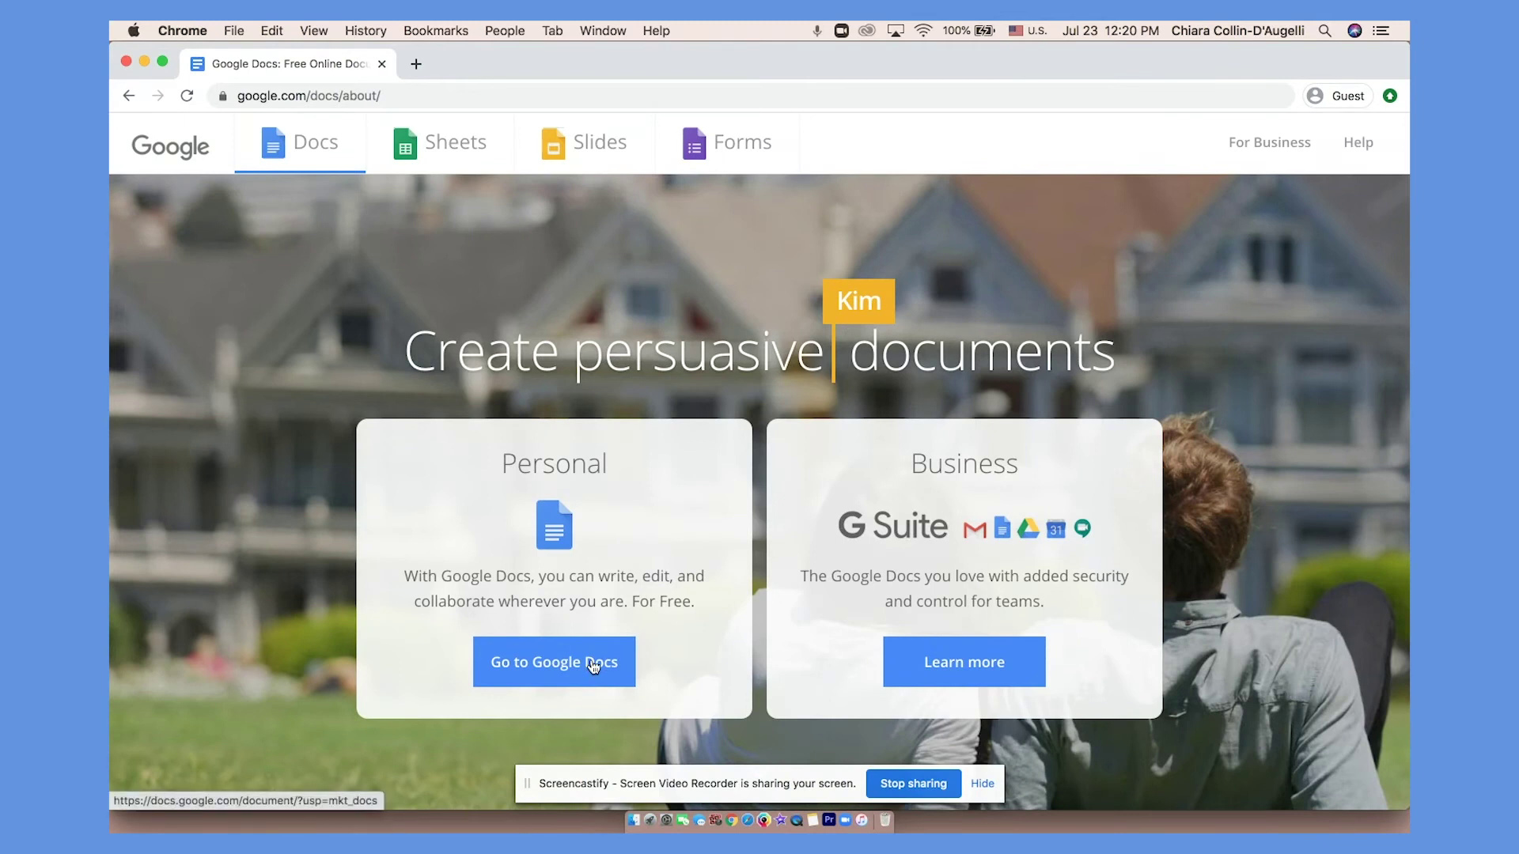
{"action": "left_click", "coordinate": [593, 664]}
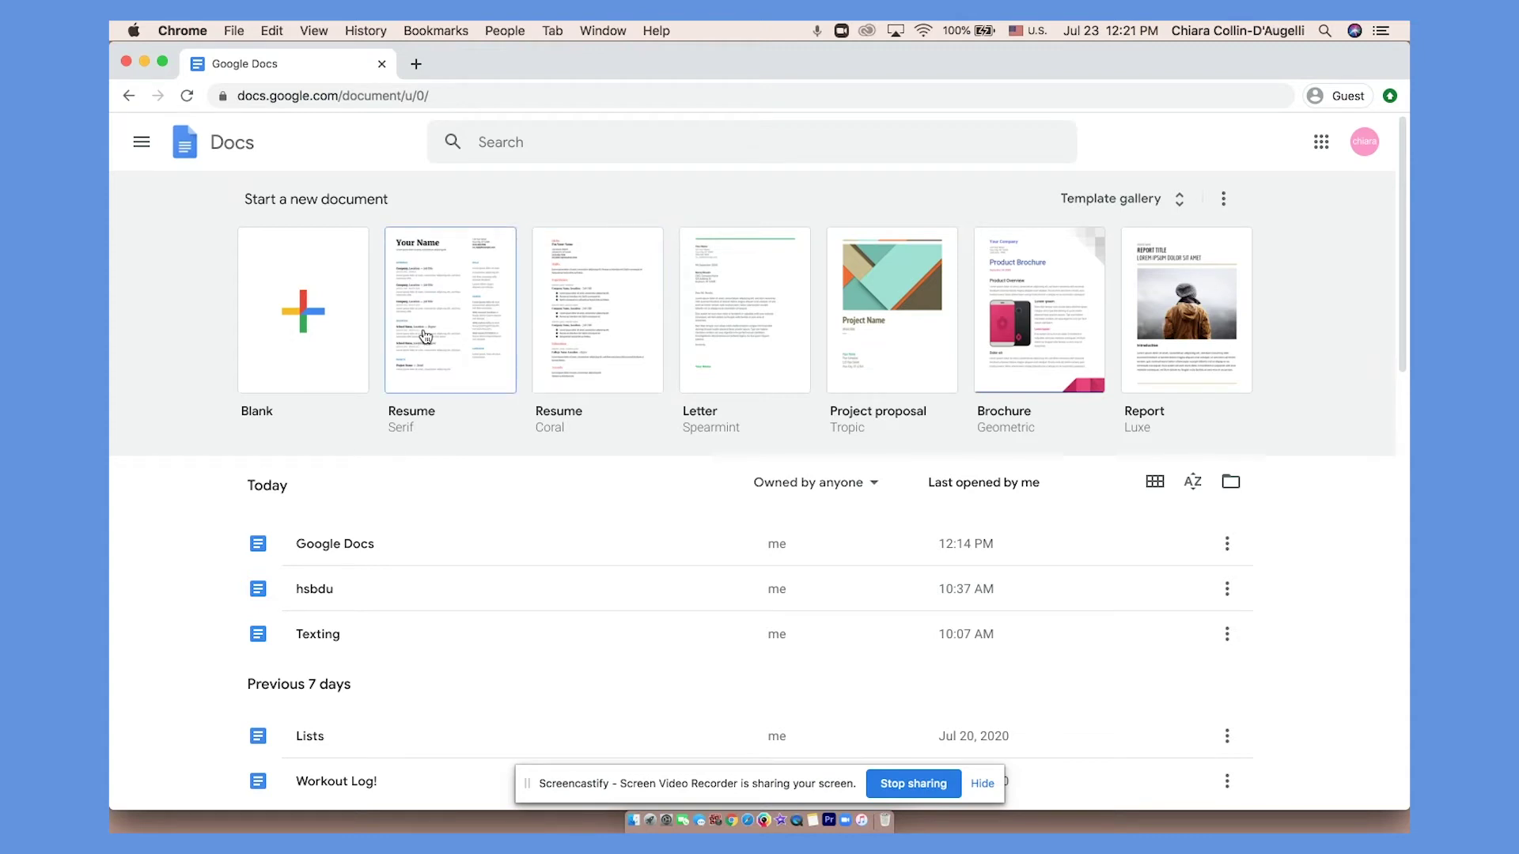
{"action": "left_click", "coordinate": [316, 336]}
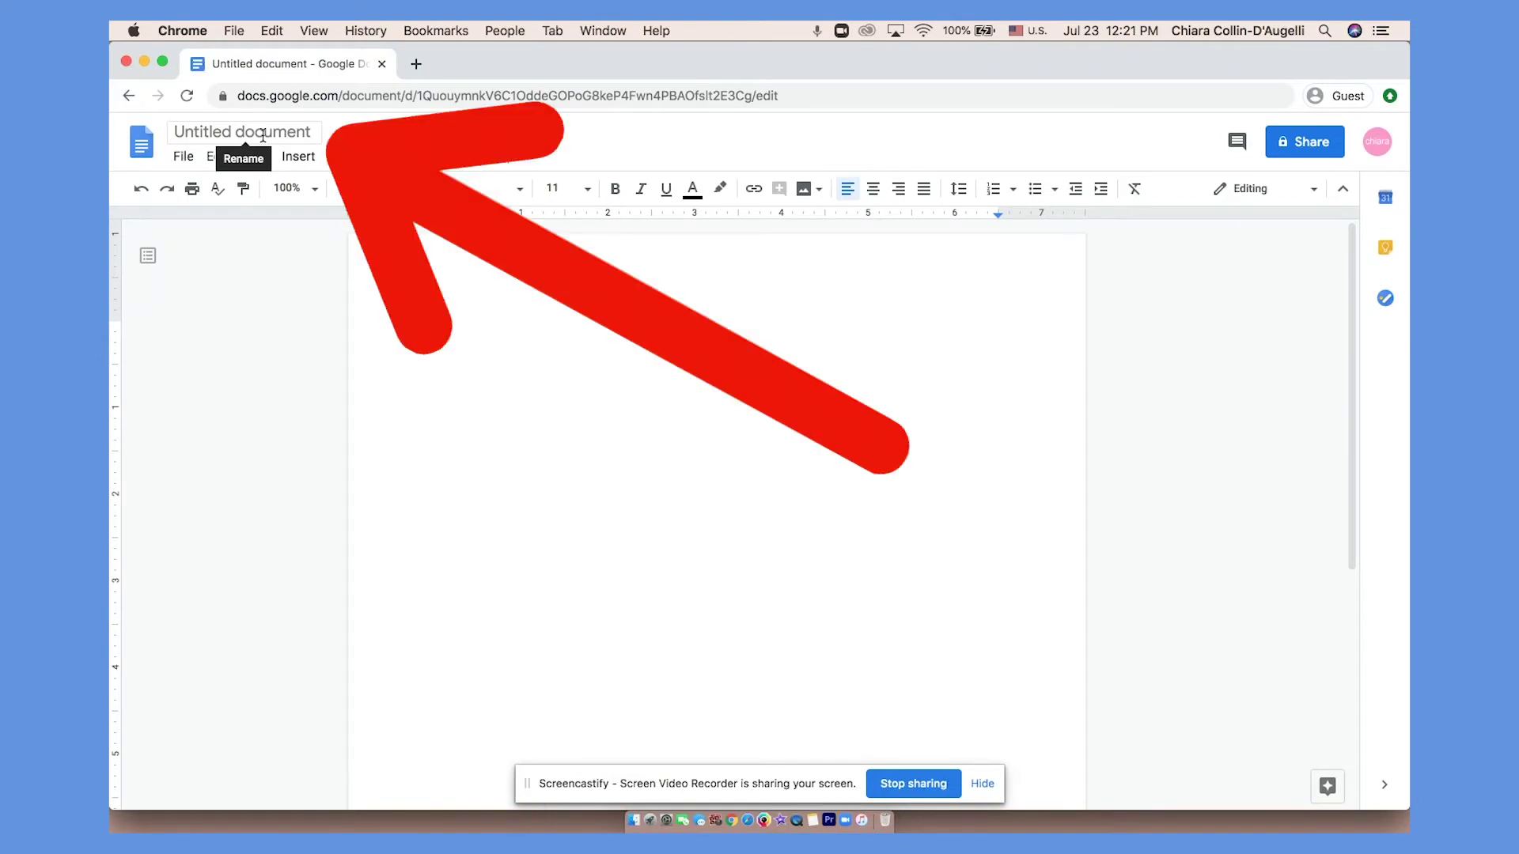
Rename the document to 'name of document'.
{"action": "left_click", "coordinate": [263, 133]}
{"action": "type", "text": "name of "}
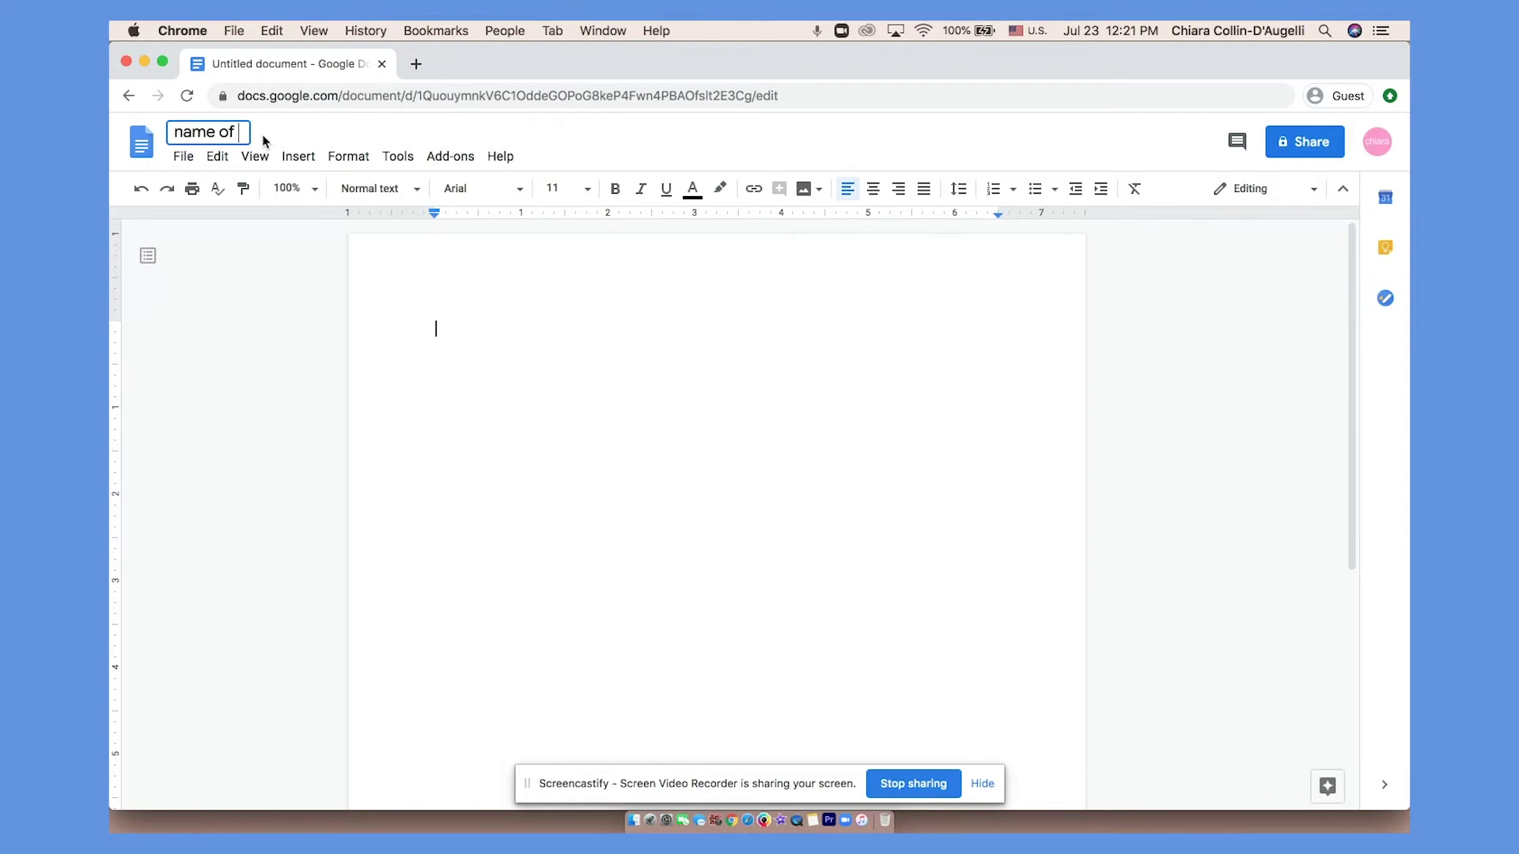
{"action": "type", "text": "document"}
{"action": "left_click", "coordinate": [434, 331]}
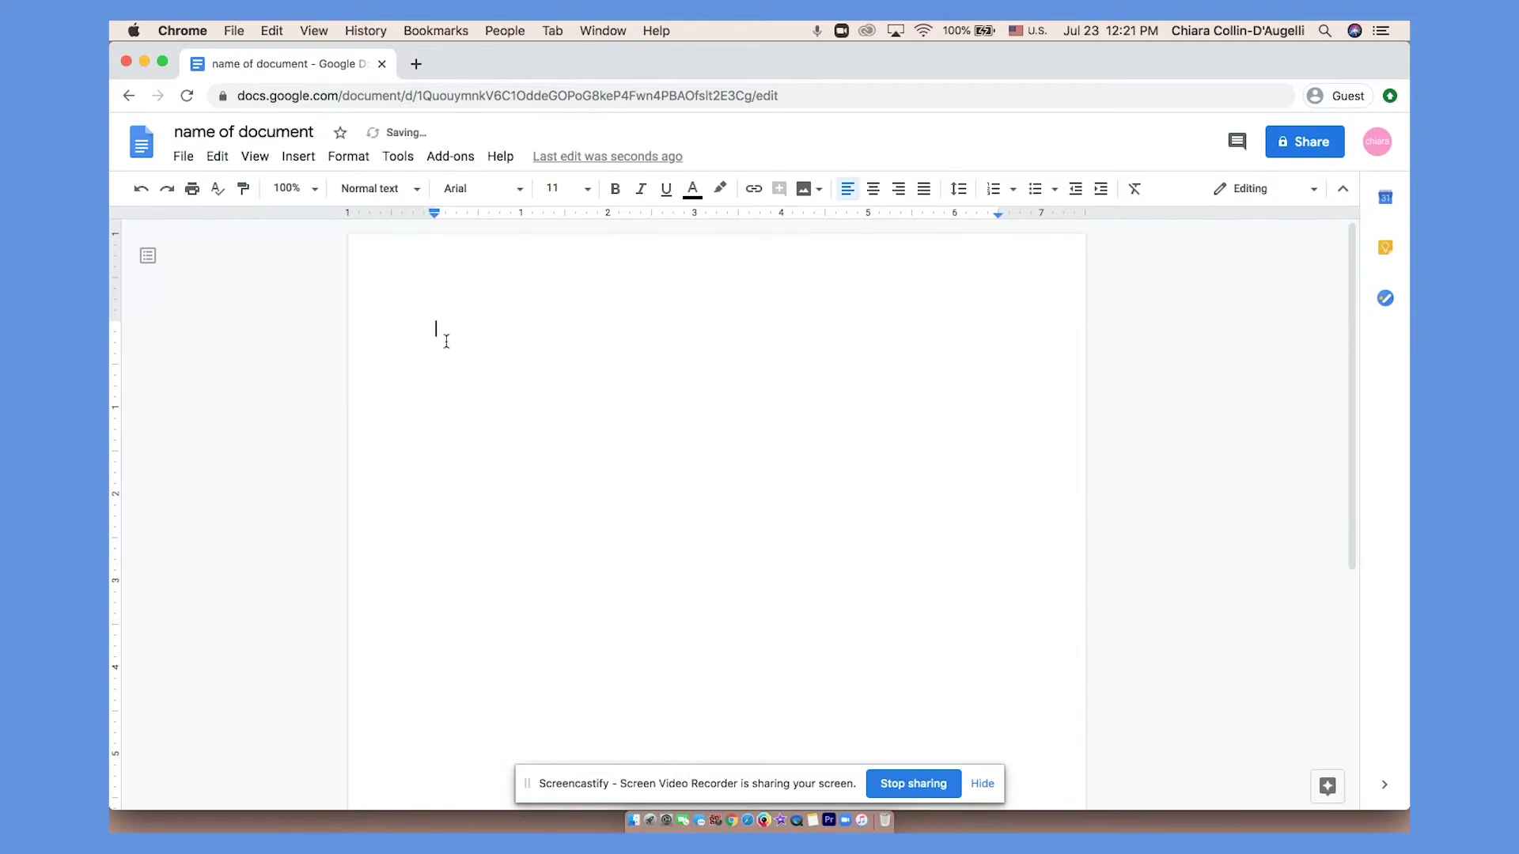
Paste 'Input text here' and format it as purple 30-point Alegreya.
{"action": "type", "text": "Input text here"}
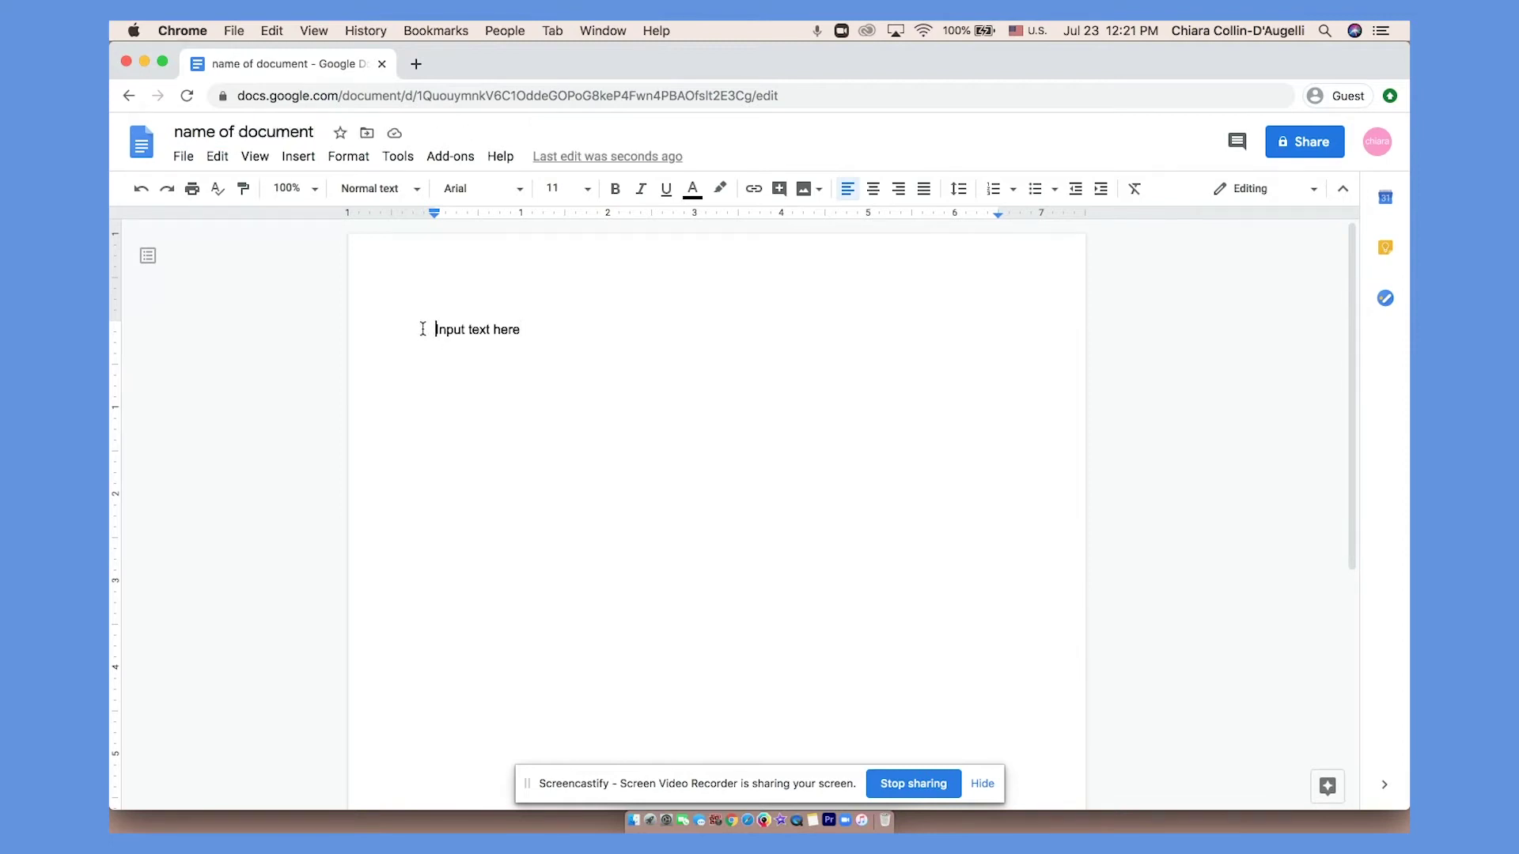
{"action": "left_click_drag", "start_coordinate": [422, 328], "coordinate": [544, 329]}
{"action": "left_click", "coordinate": [492, 191]}
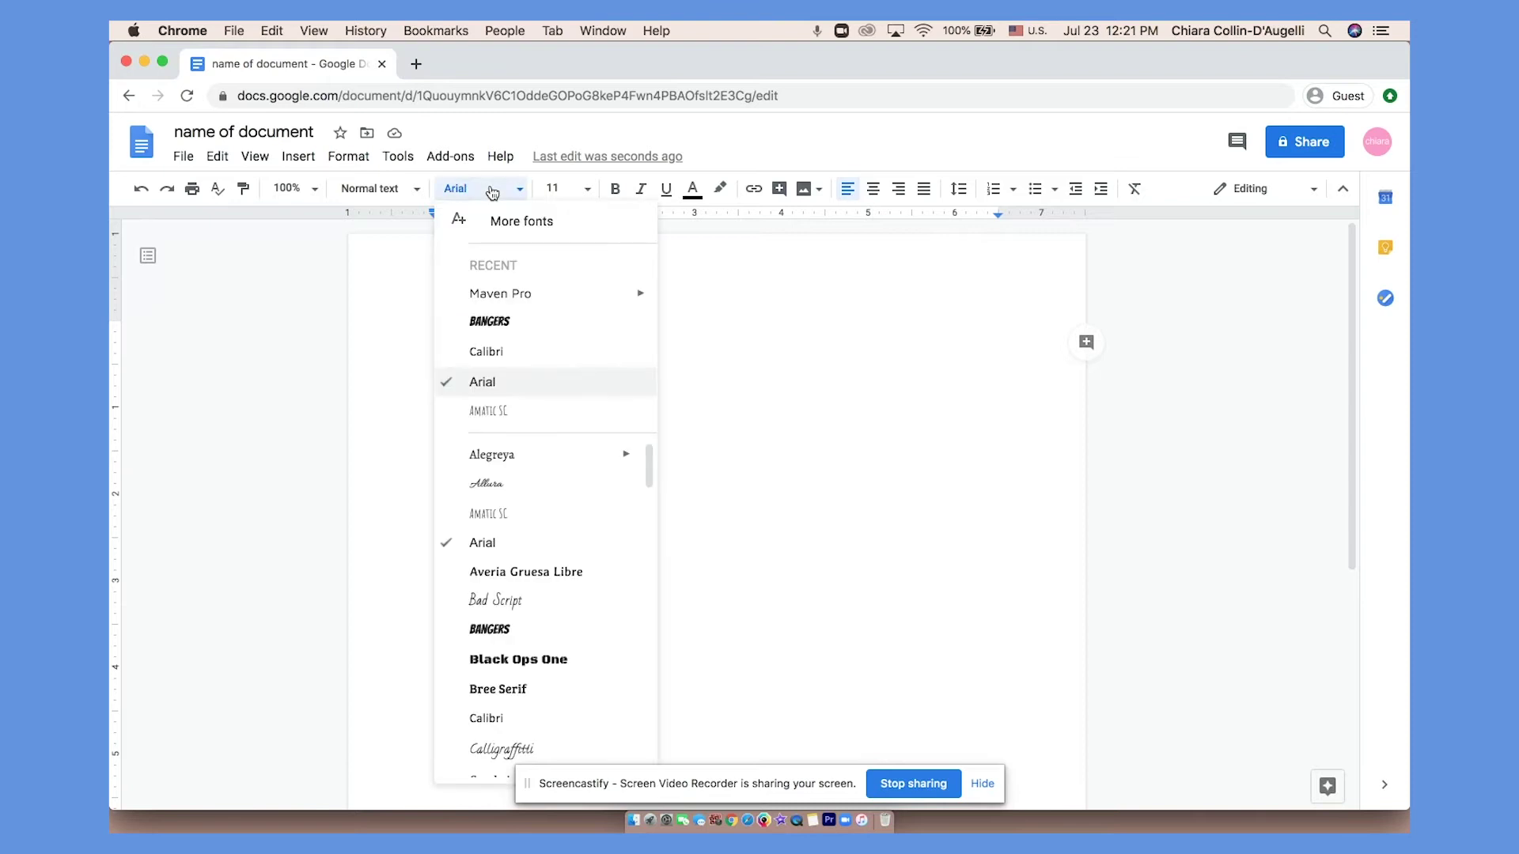
{"action": "left_click", "coordinate": [540, 454]}
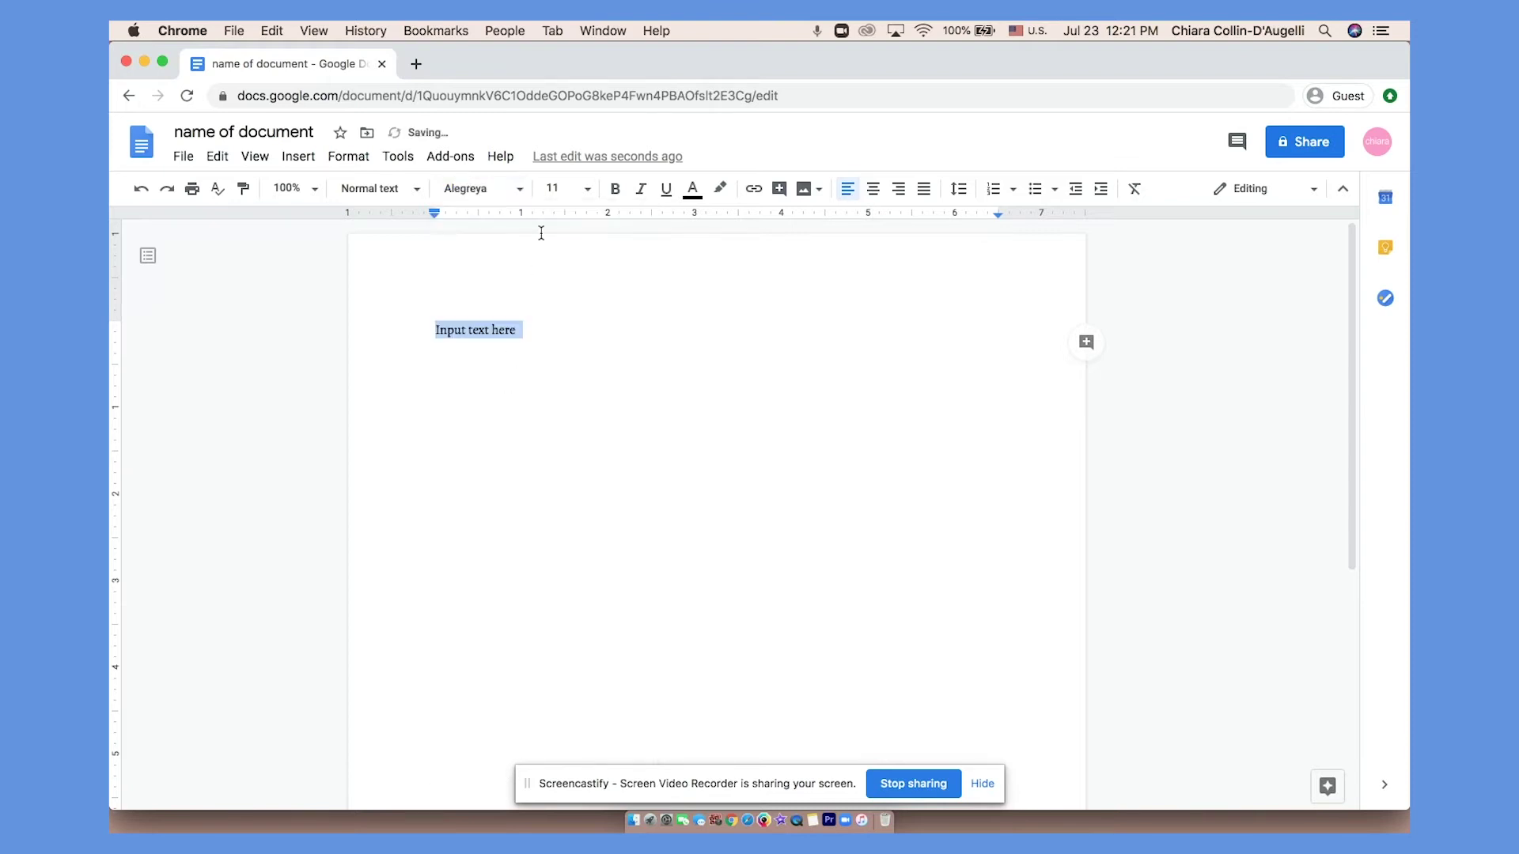
{"action": "left_click", "coordinate": [568, 188]}
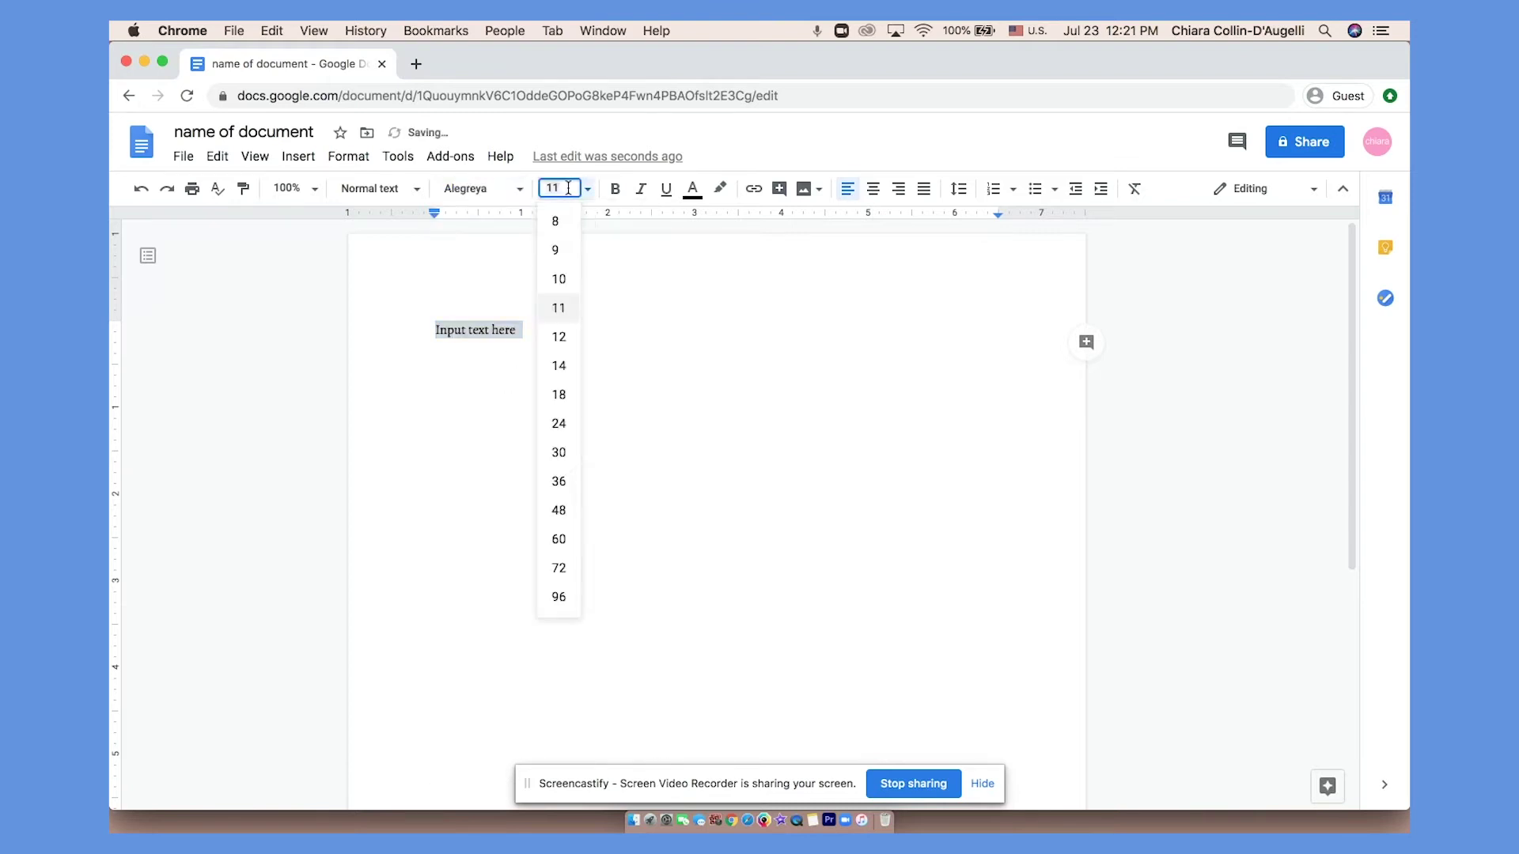
{"action": "left_click", "coordinate": [560, 452]}
{"action": "left_click", "coordinate": [692, 189]}
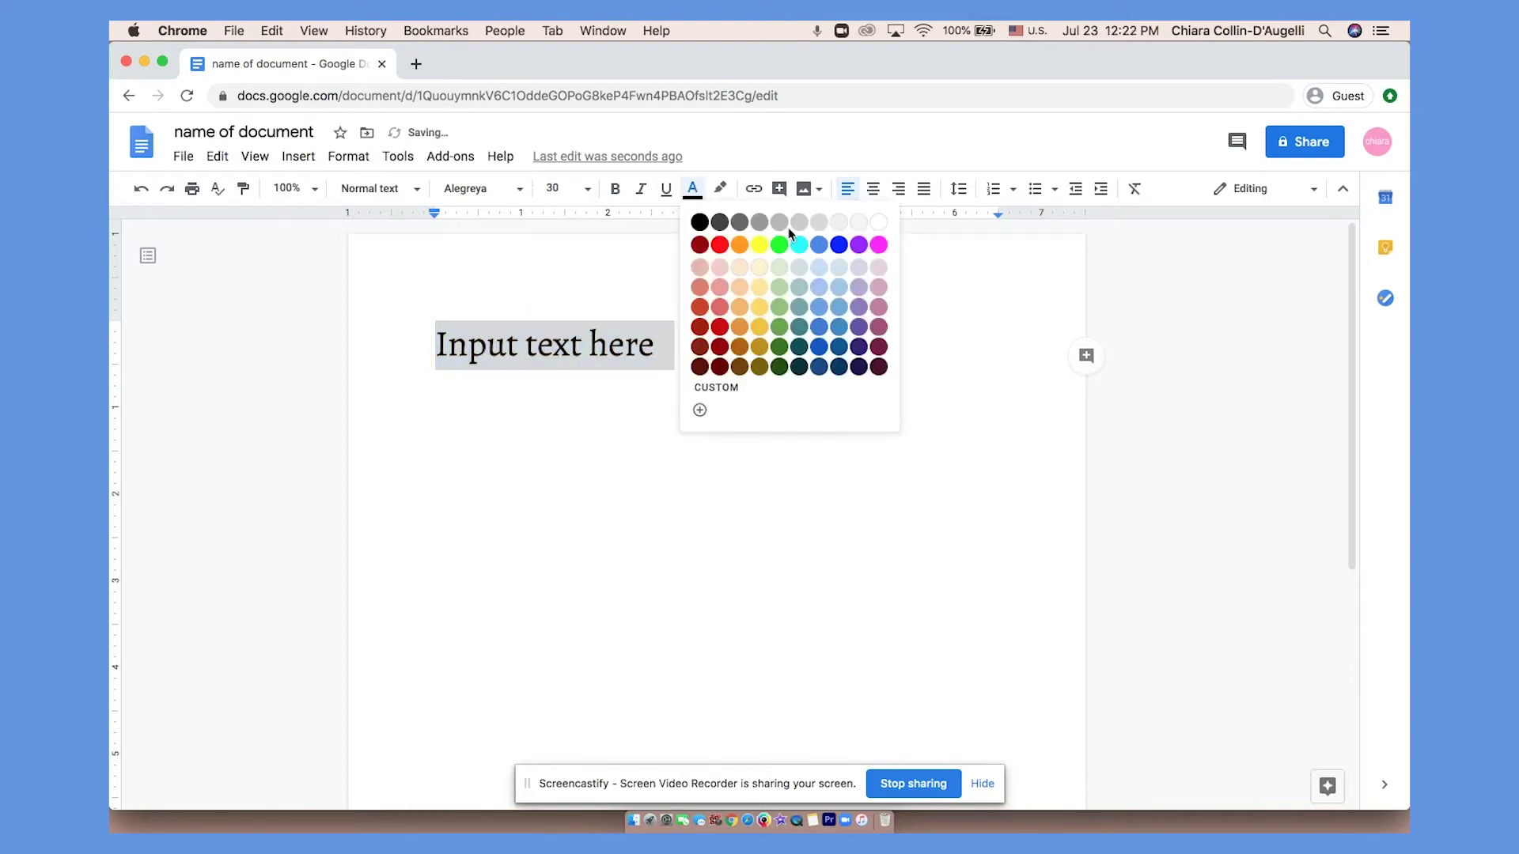
{"action": "left_click", "coordinate": [857, 245]}
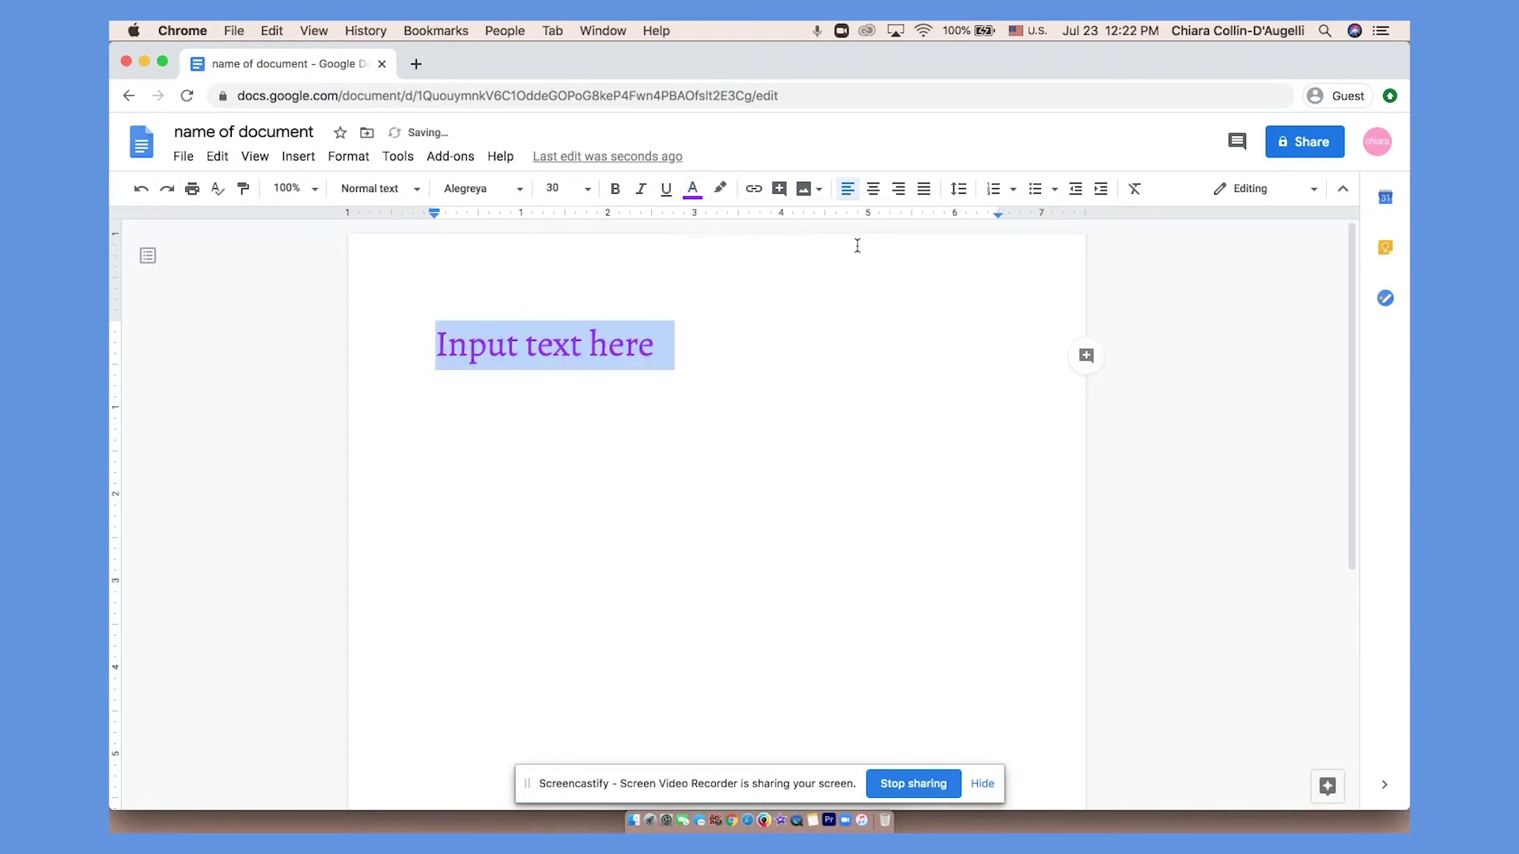
Toggle bold, italic and underline on and back off, then add a blank line below the text.
{"action": "left_click", "coordinate": [615, 188]}
{"action": "left_click", "coordinate": [641, 189]}
{"action": "left_click", "coordinate": [665, 188]}
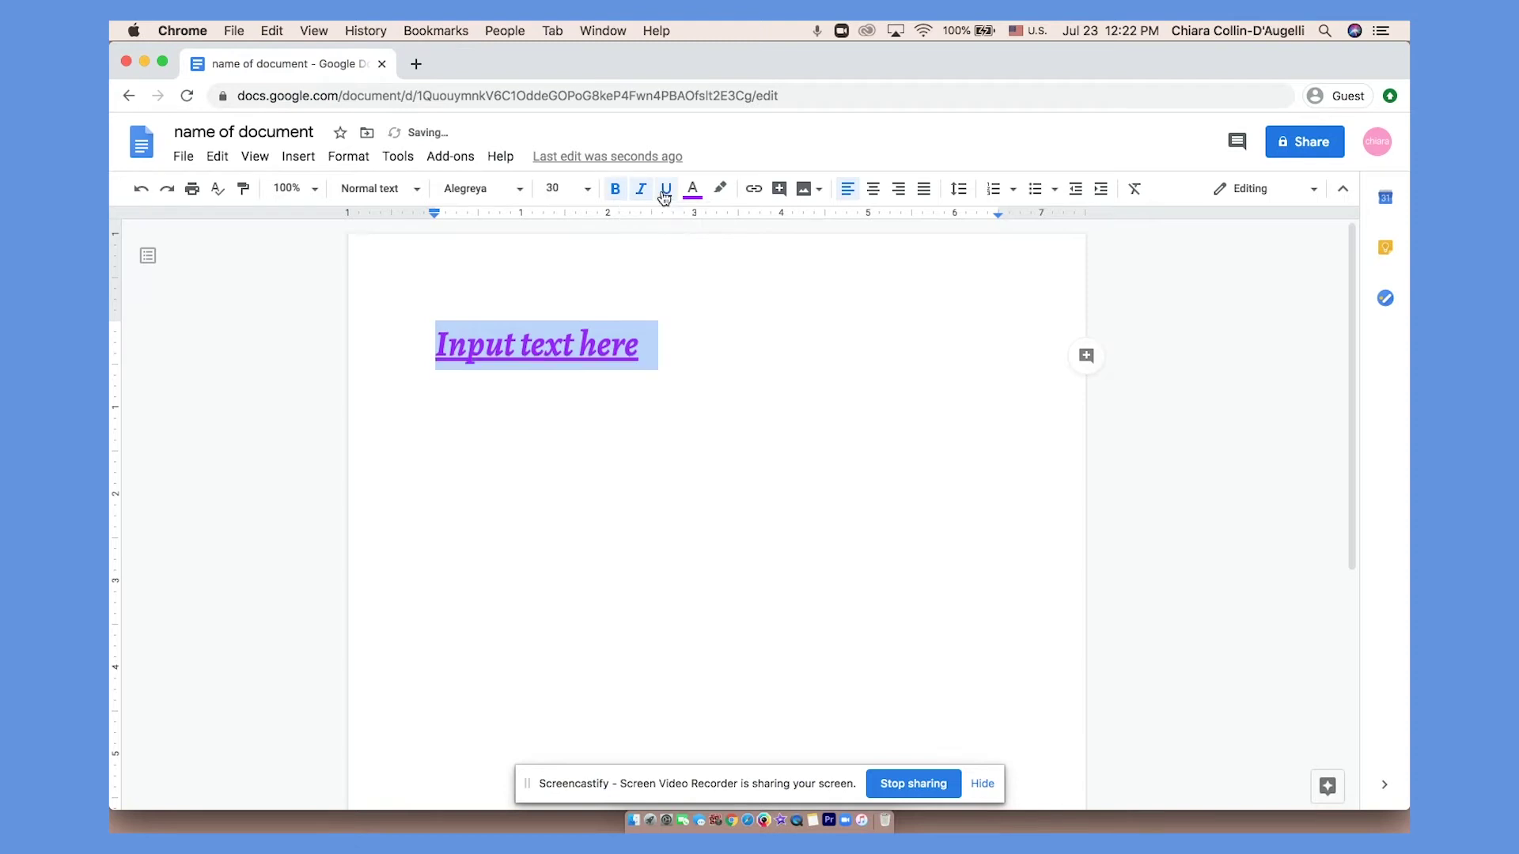
{"action": "left_click", "coordinate": [641, 188]}
{"action": "left_click", "coordinate": [665, 189]}
{"action": "left_click", "coordinate": [615, 188]}
{"action": "left_click", "coordinate": [626, 373]}
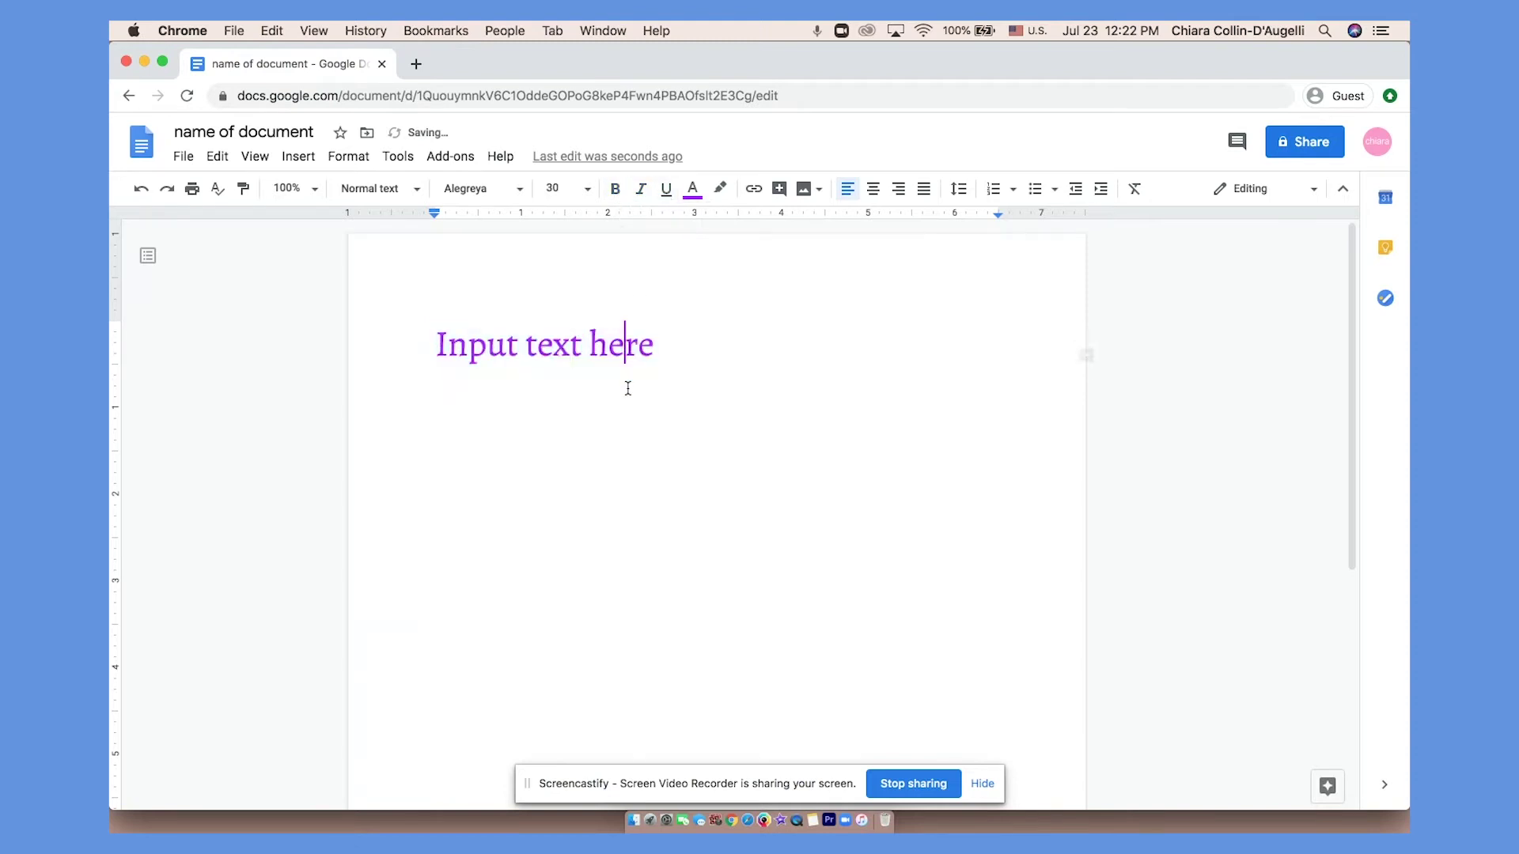
{"action": "left_click", "coordinate": [692, 361]}
{"action": "key", "text": "Return"}
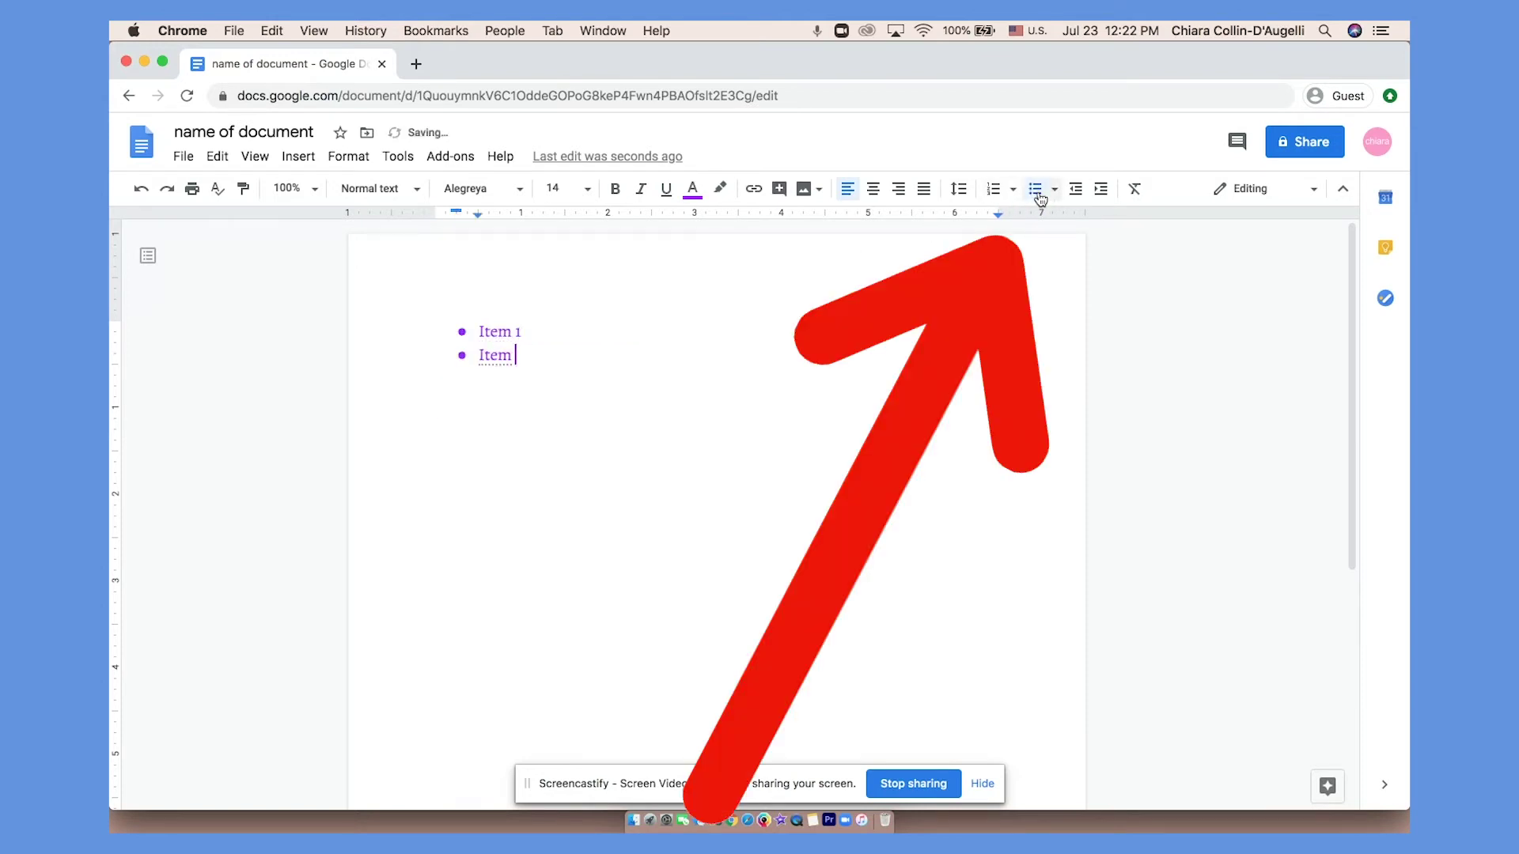
Finish the Item 1–3 list and make it numbered, after briefly switching to bullets.
{"action": "type", "text": "2"}
{"action": "key", "text": "Return"}
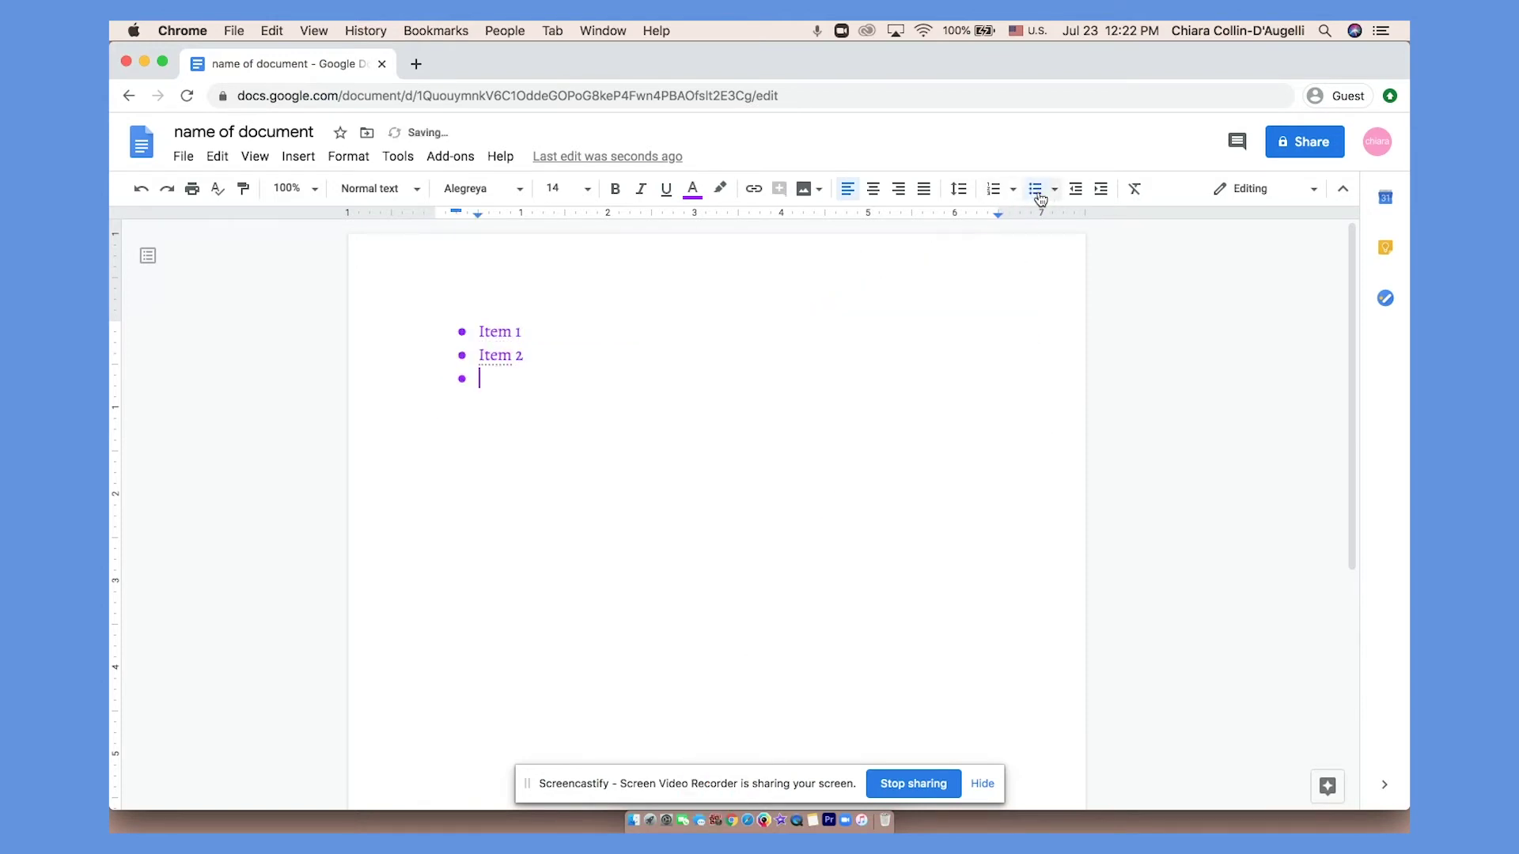
{"action": "type", "text": "Item 3"}
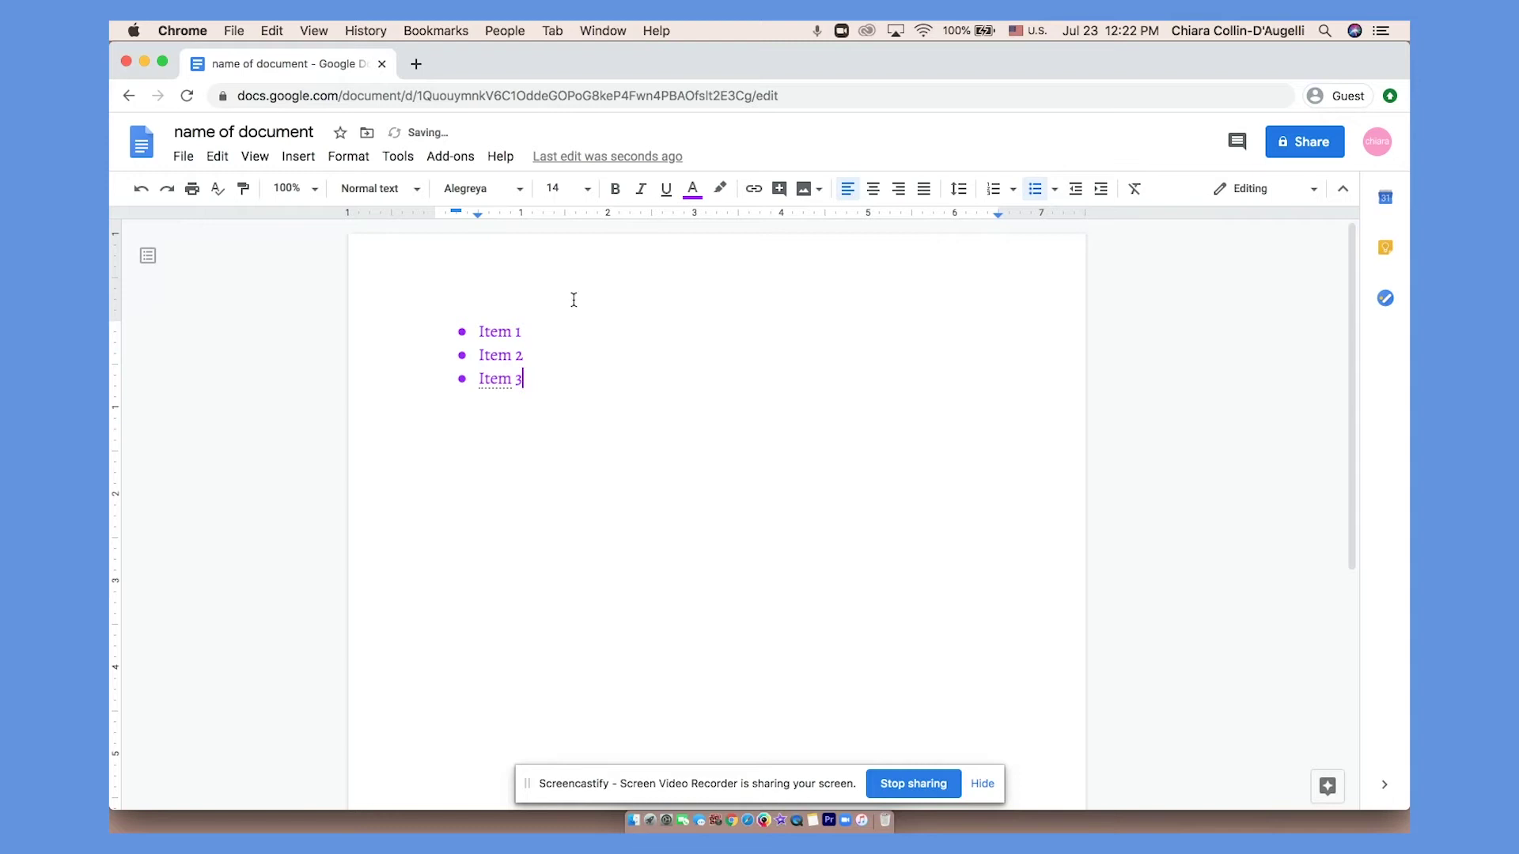
{"action": "left_click_drag", "start_coordinate": [477, 328], "coordinate": [544, 374]}
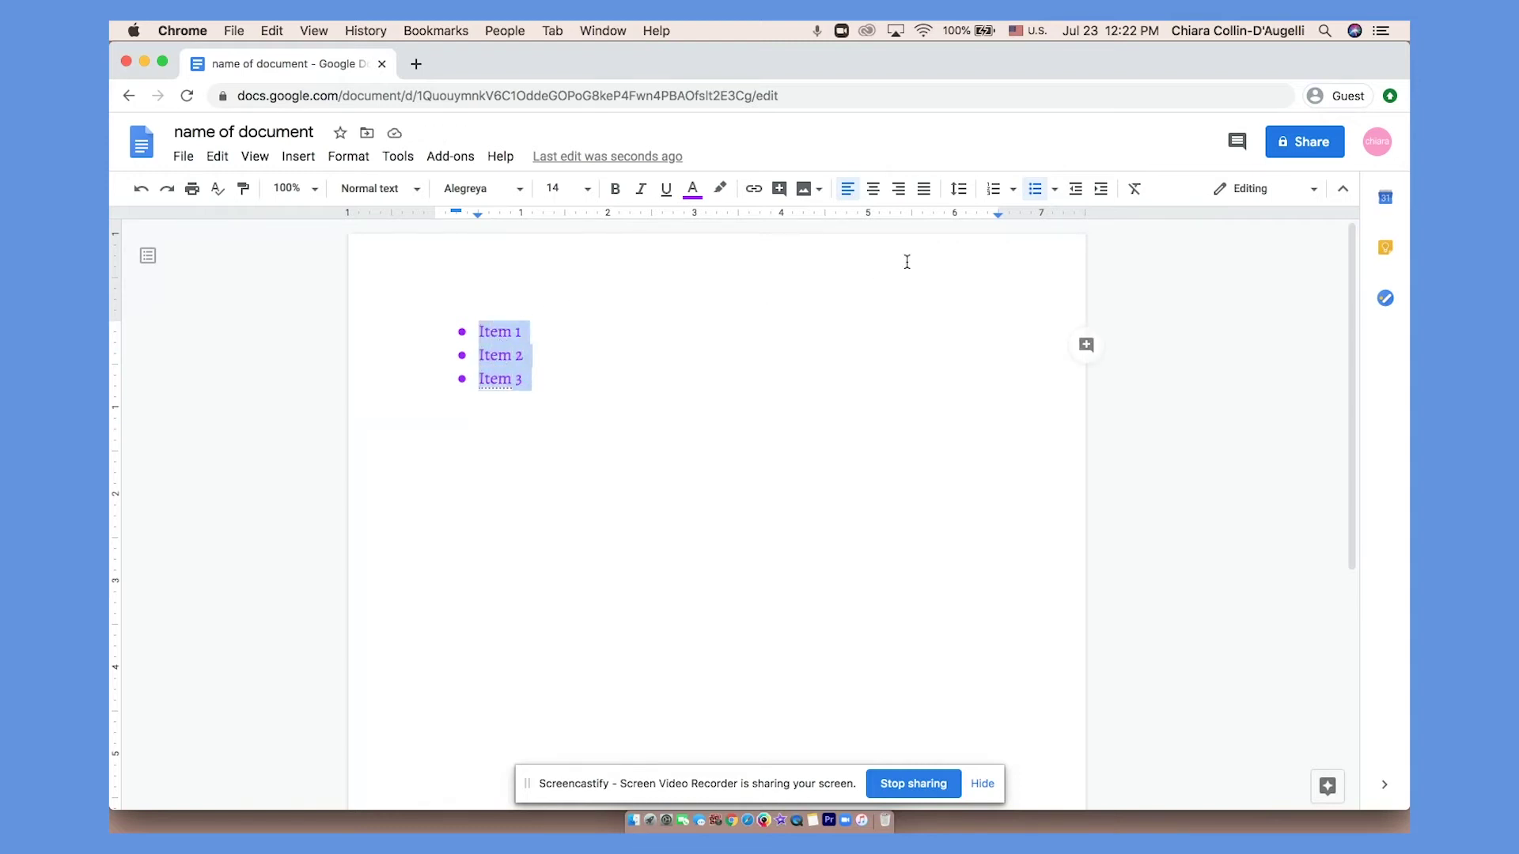
{"action": "left_click", "coordinate": [996, 194]}
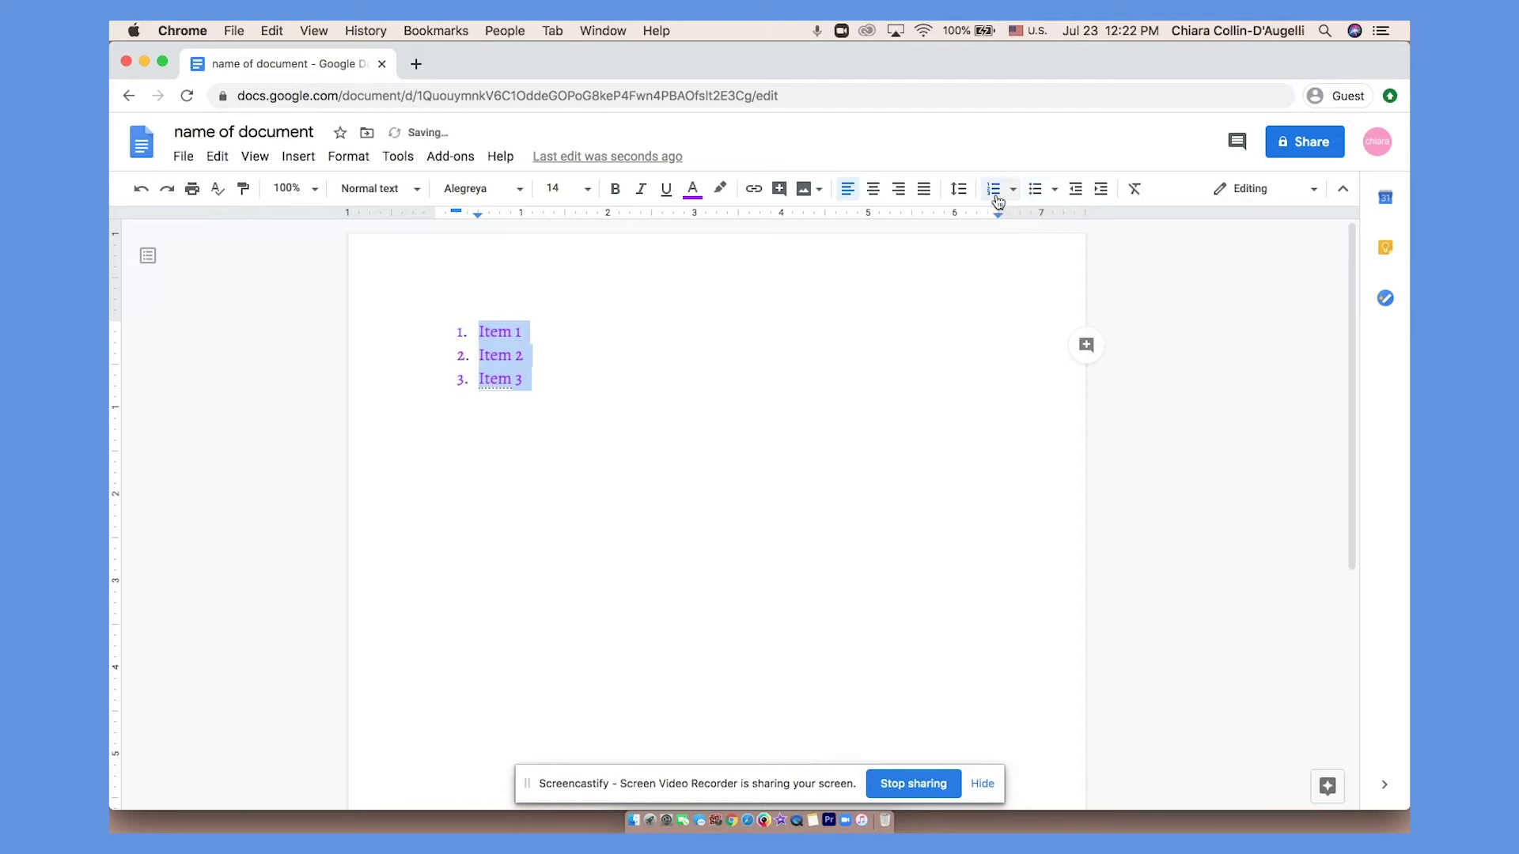
{"action": "left_click", "coordinate": [1037, 193]}
{"action": "left_click", "coordinate": [993, 193]}
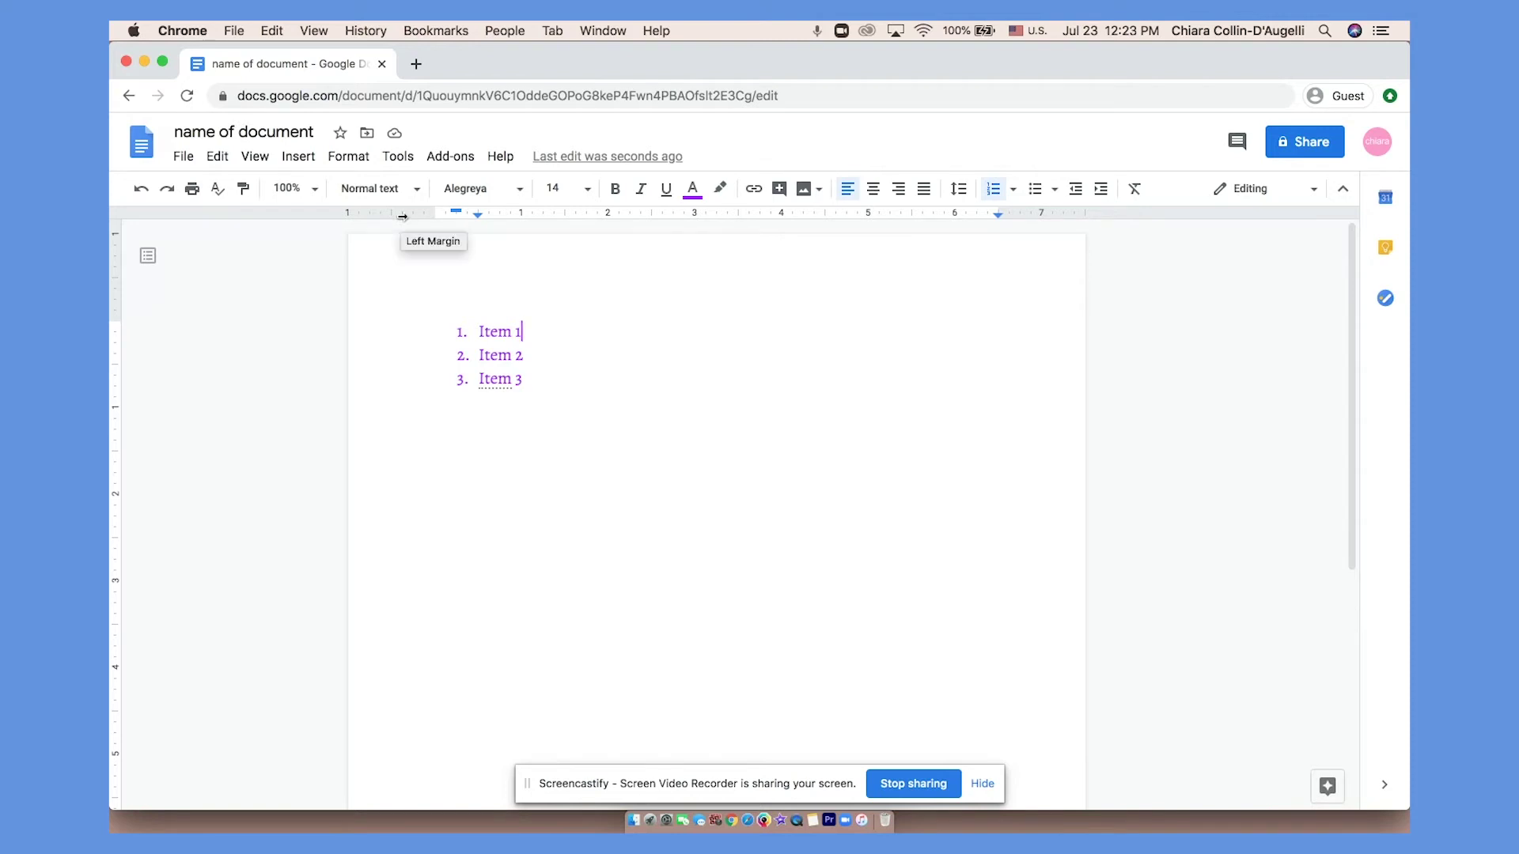
Preview the 12:22 PM and 12:21 PM versions in Version history without restoring either.
{"action": "left_click", "coordinate": [183, 156]}
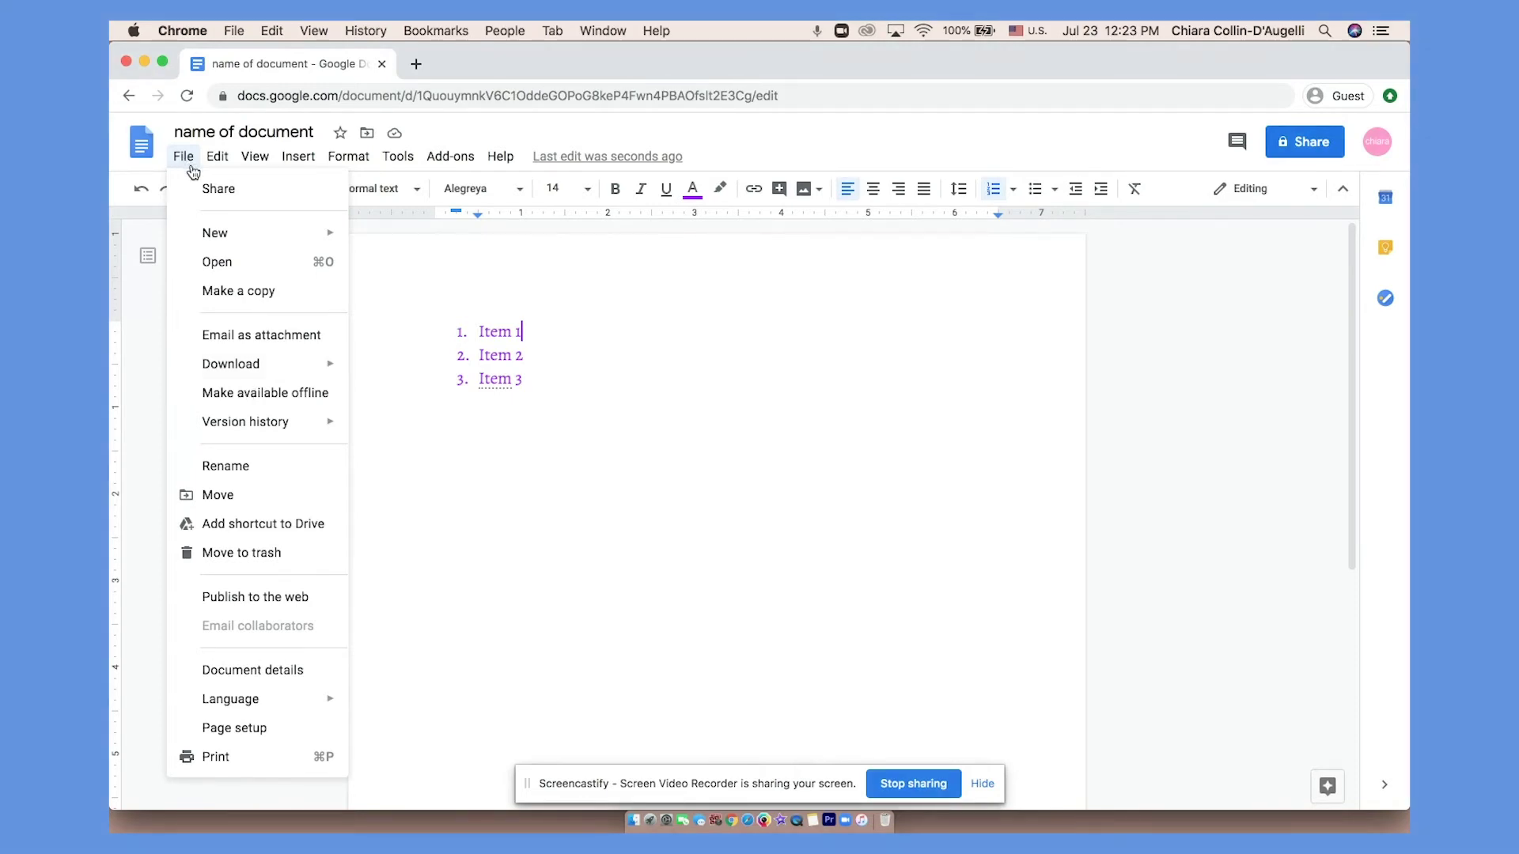
{"action": "mouse_move", "coordinate": [259, 440]}
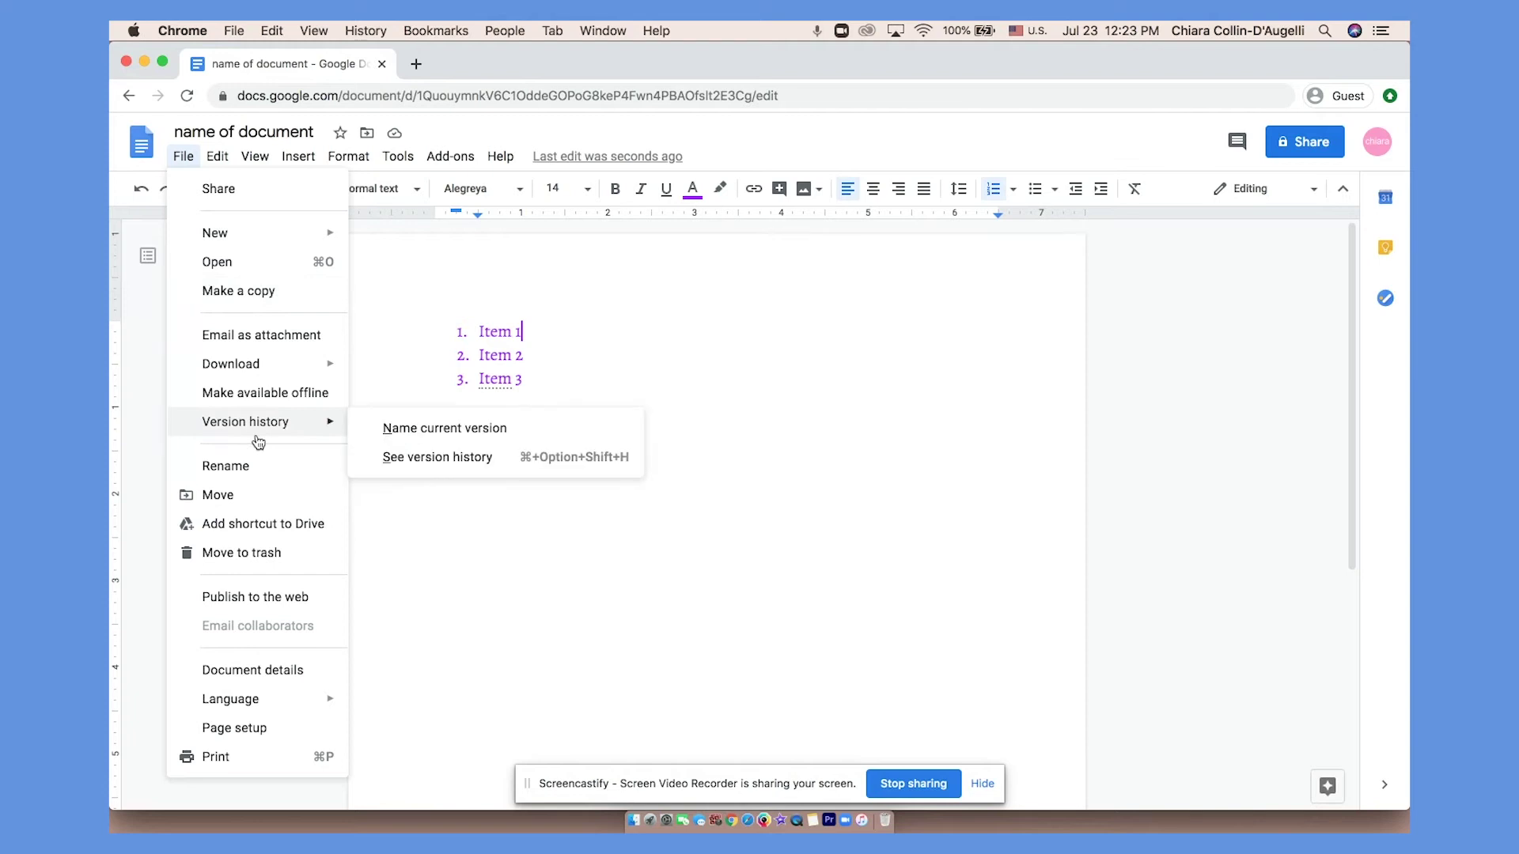
{"action": "left_click", "coordinate": [396, 457]}
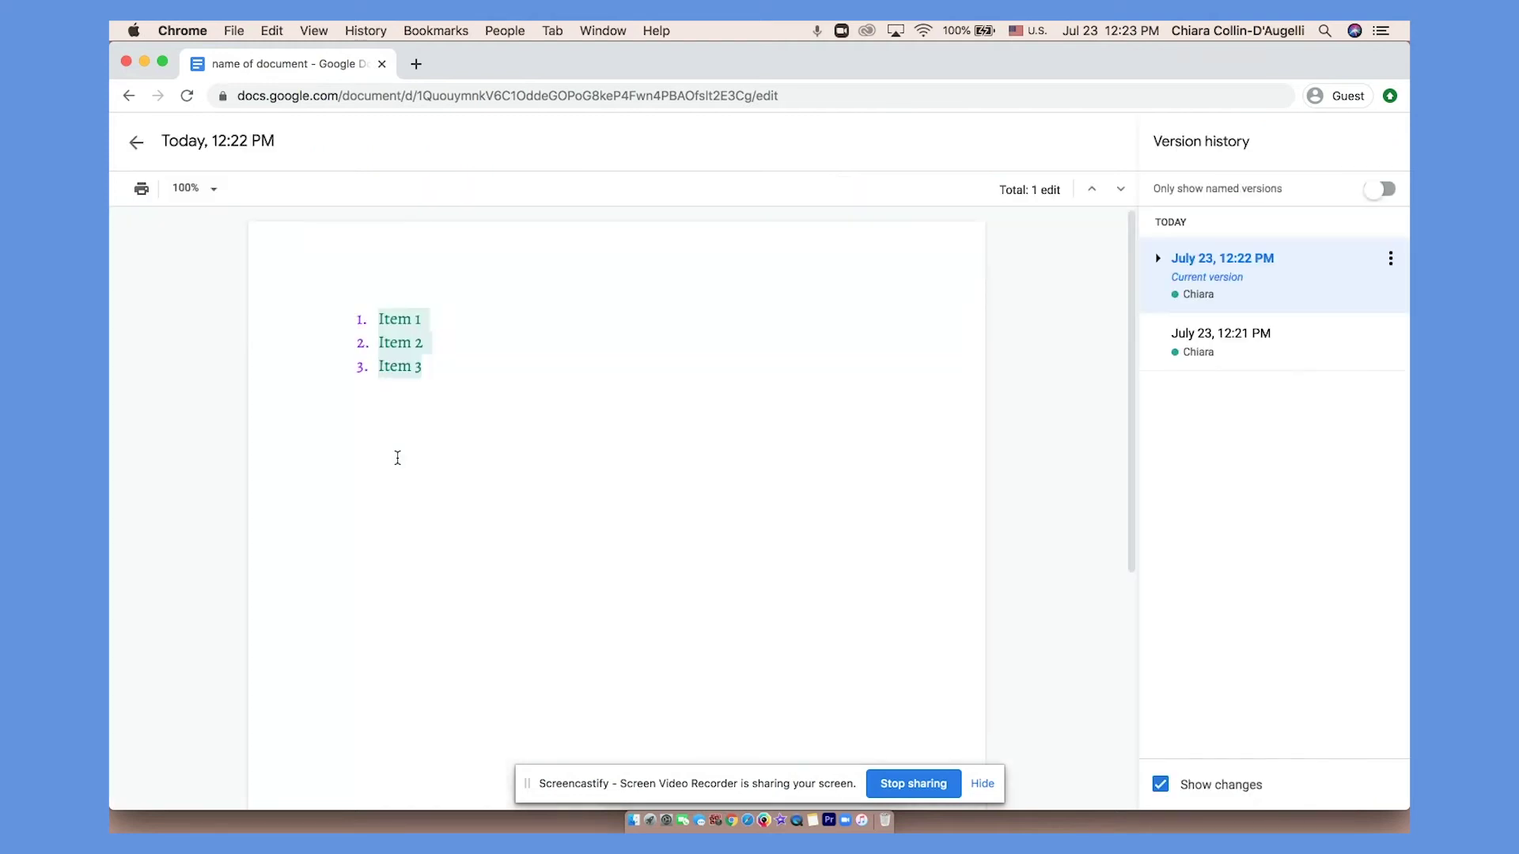
{"action": "left_click", "coordinate": [1158, 258]}
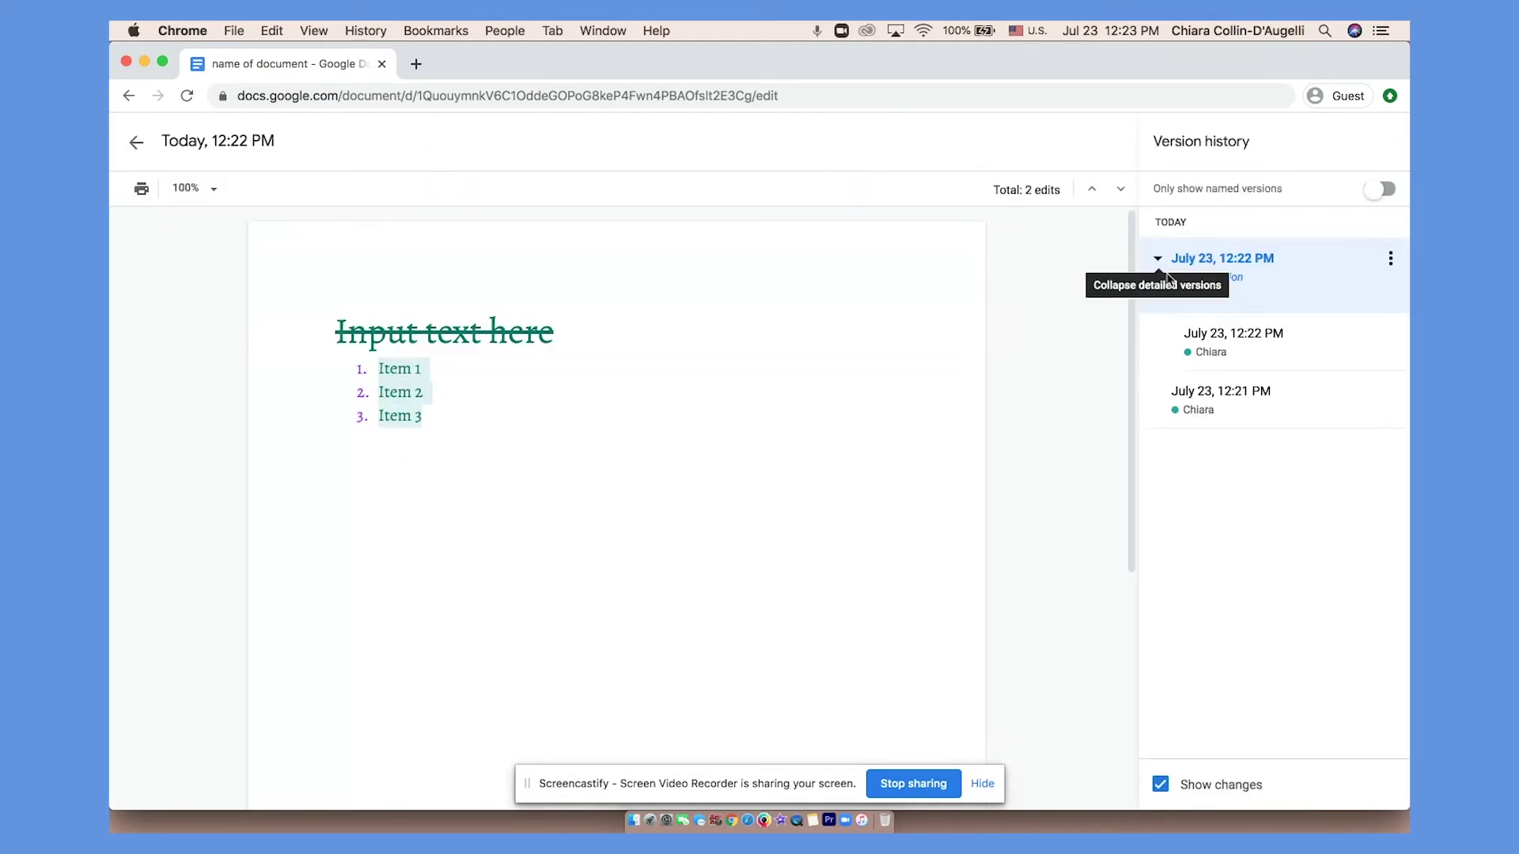
{"action": "left_click", "coordinate": [1233, 333]}
{"action": "left_click", "coordinate": [1200, 393]}
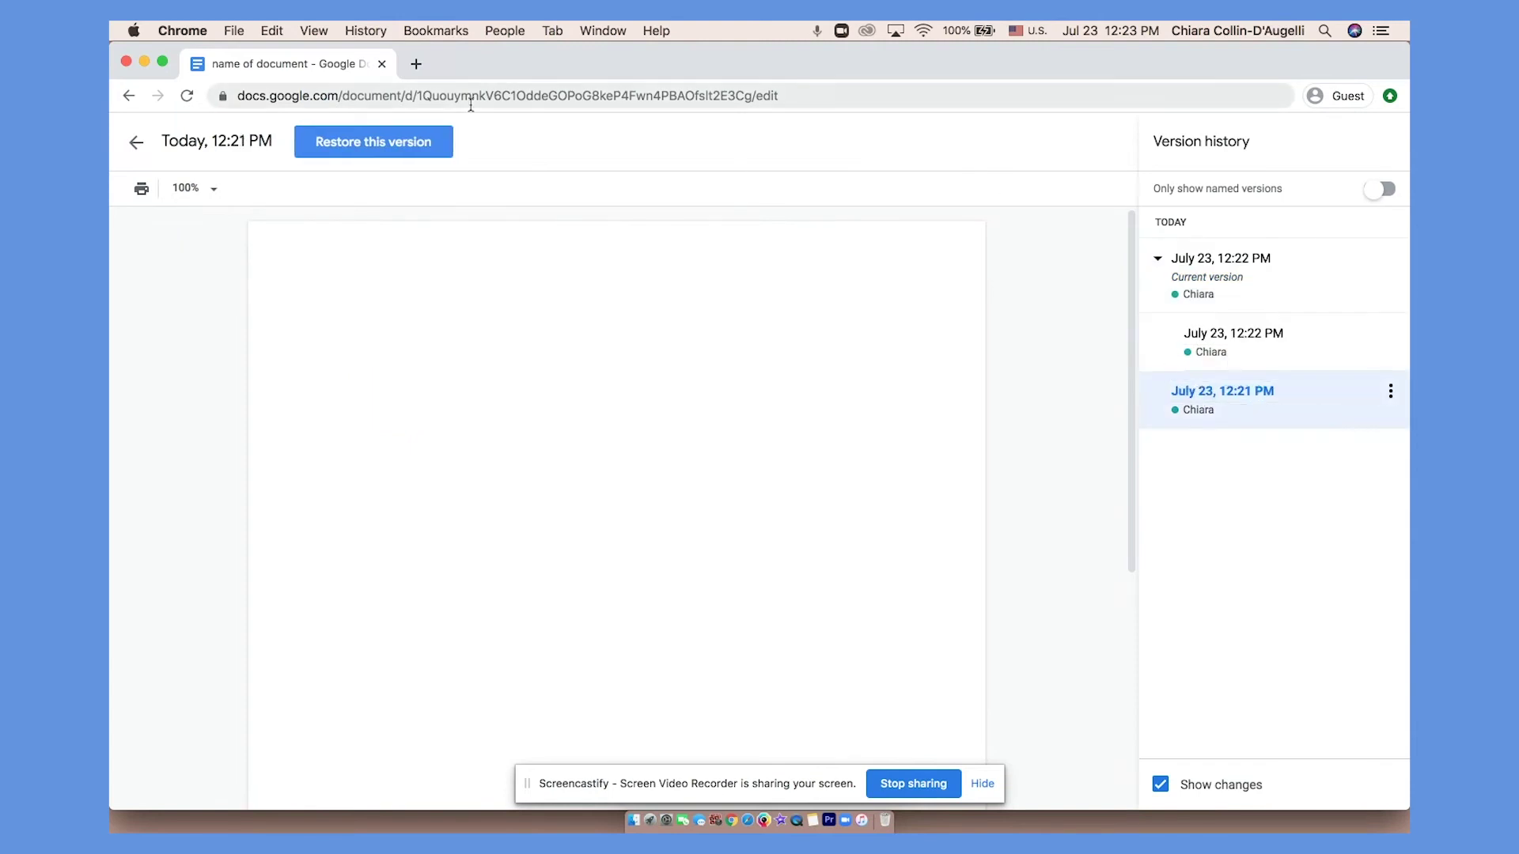
{"action": "left_click", "coordinate": [134, 143]}
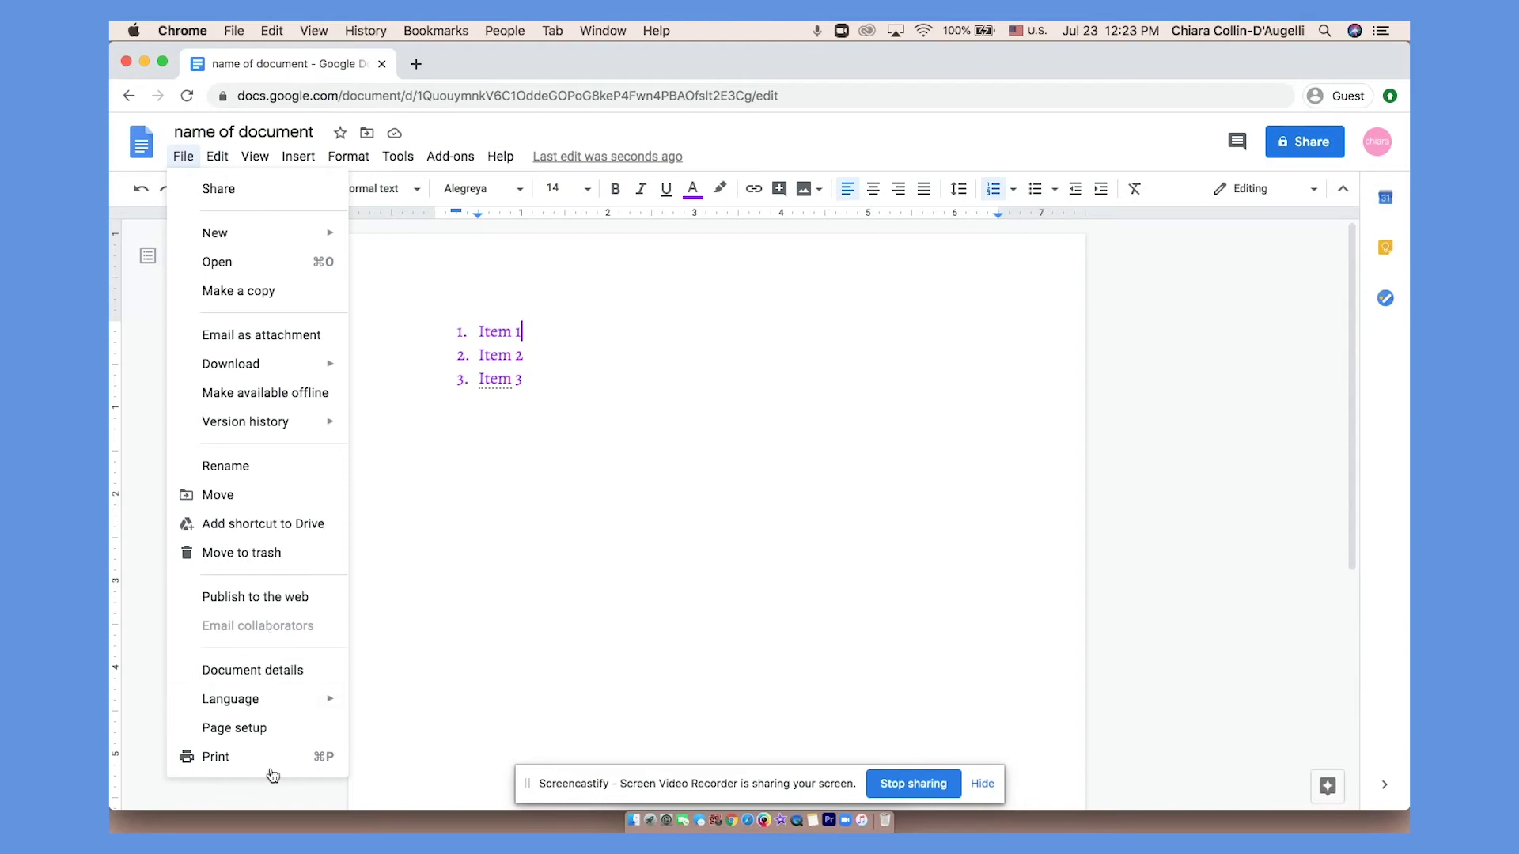
{"action": "left_click", "coordinate": [247, 728]}
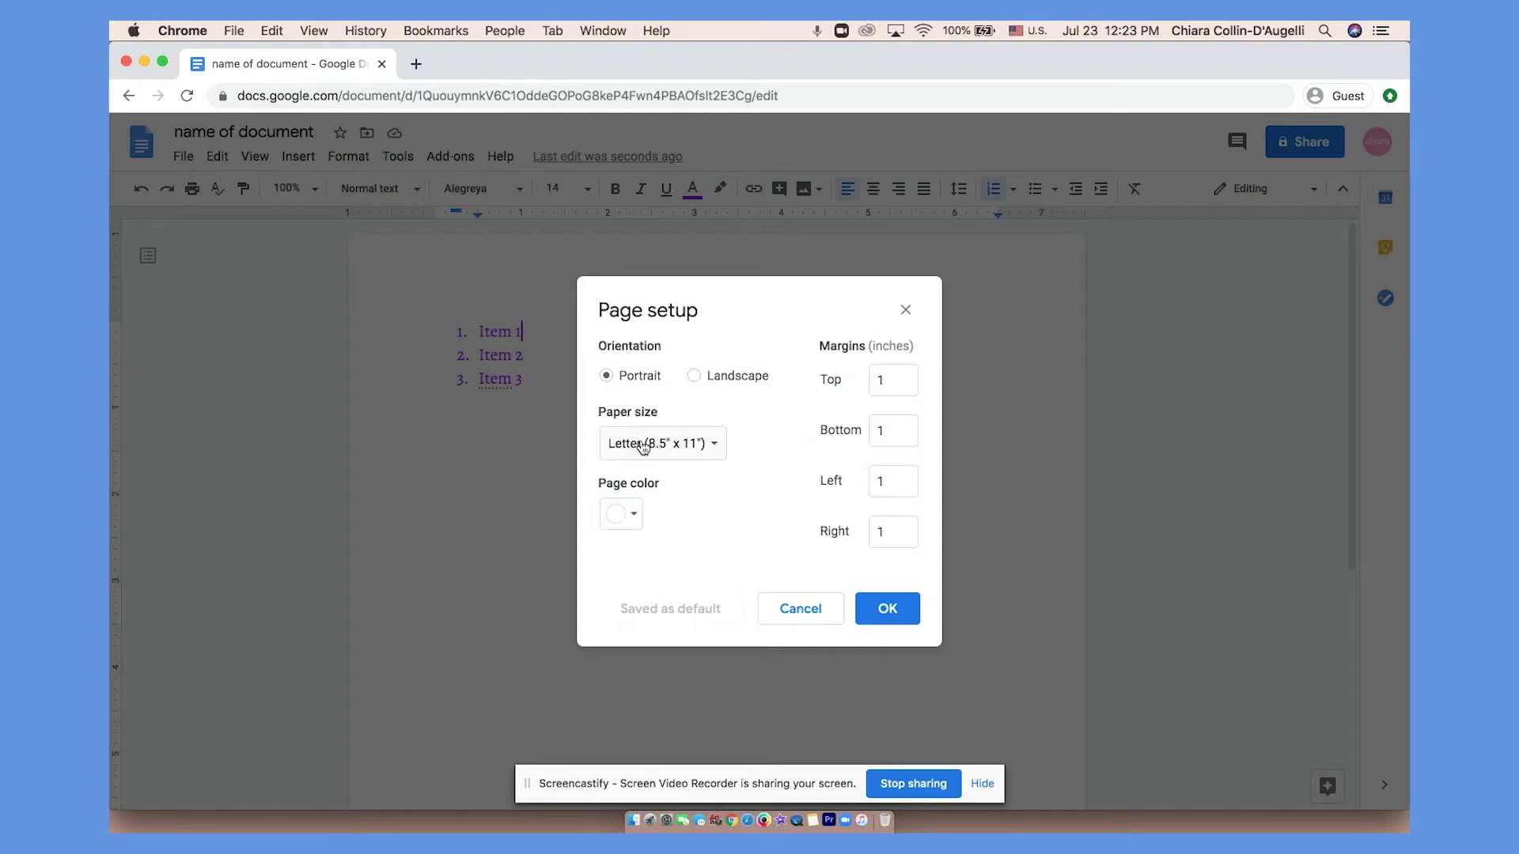
{"action": "key", "text": "Escape"}
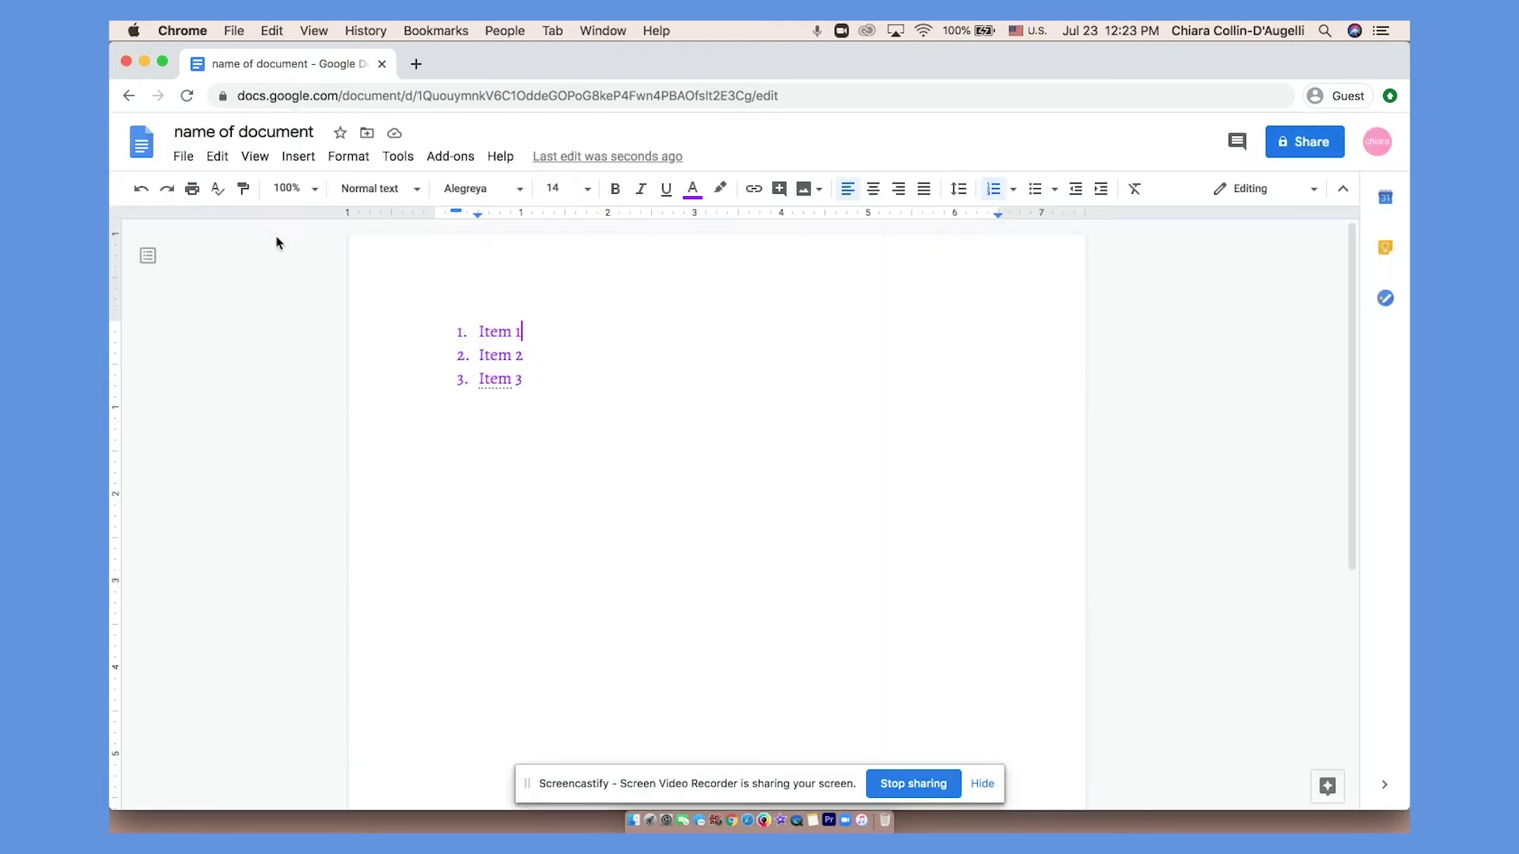
Insert a 3 x 2 table below Item 1 of the numbered list.
{"action": "left_click", "coordinate": [297, 156]}
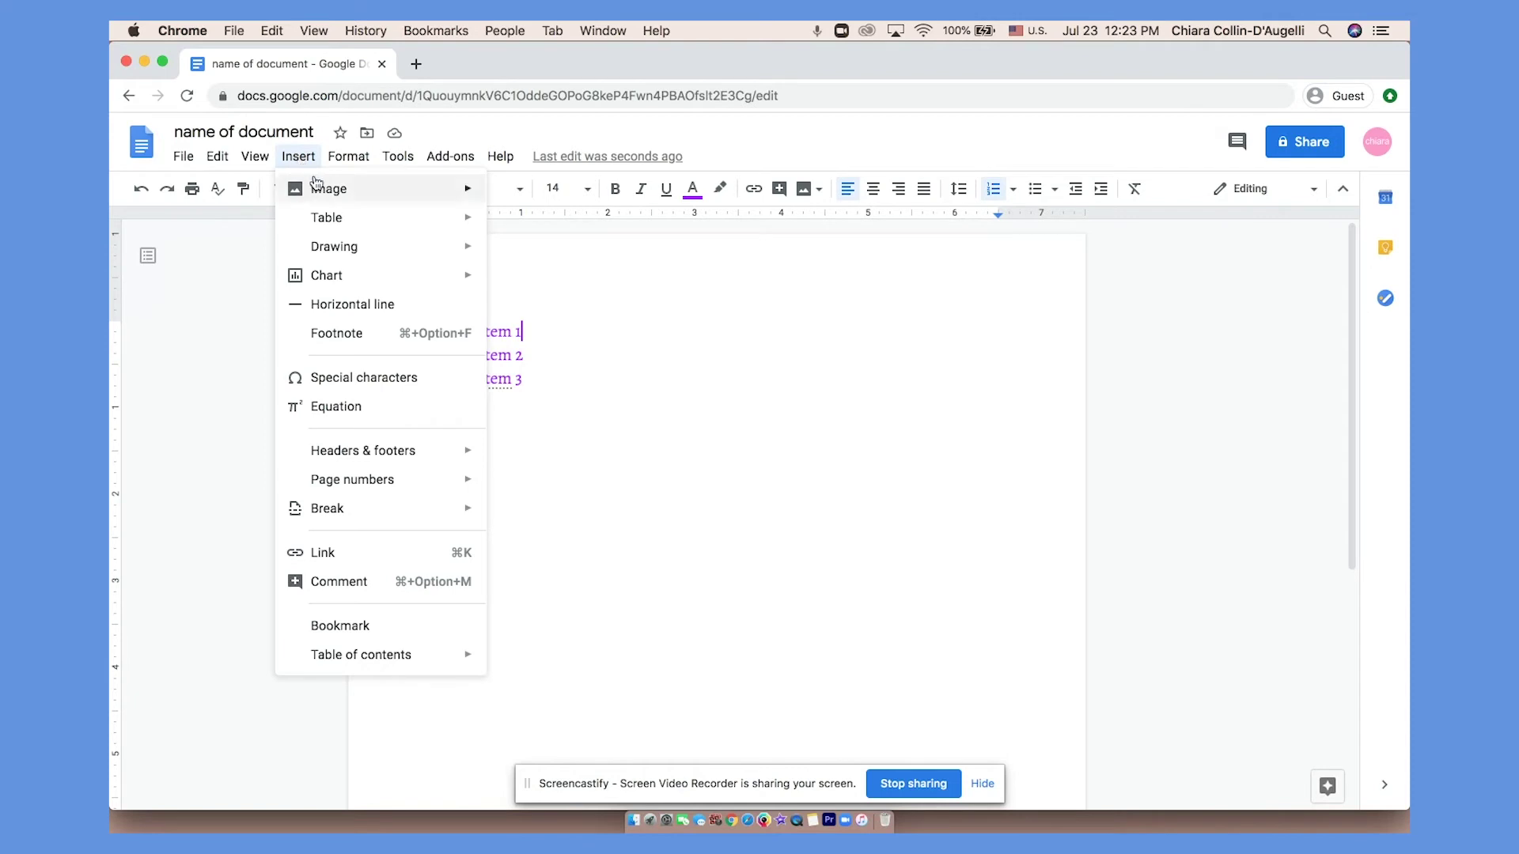
{"action": "mouse_move", "coordinate": [317, 188]}
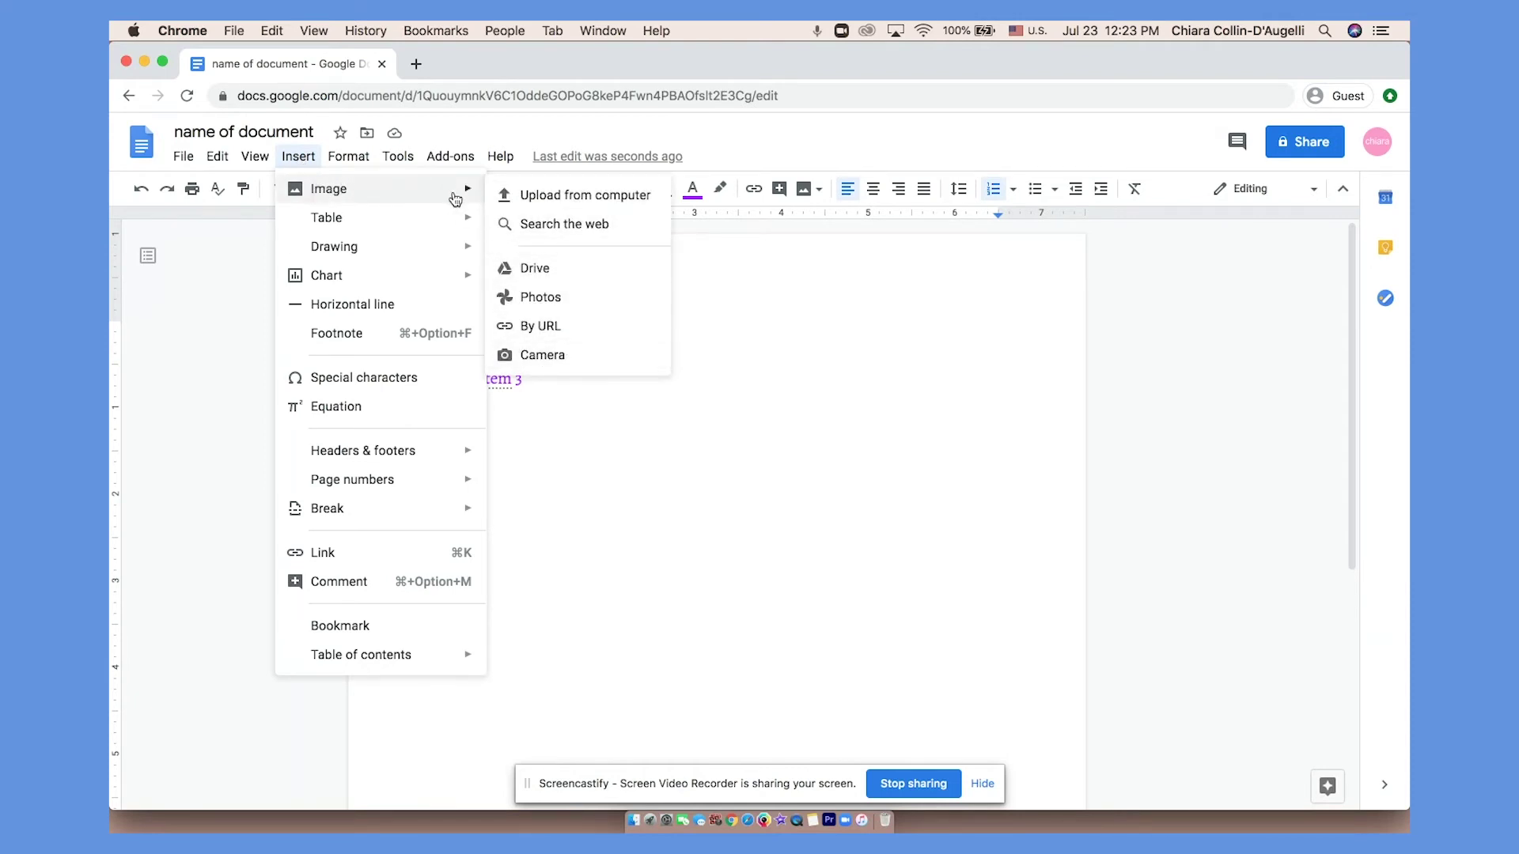
{"action": "mouse_move", "coordinate": [459, 225]}
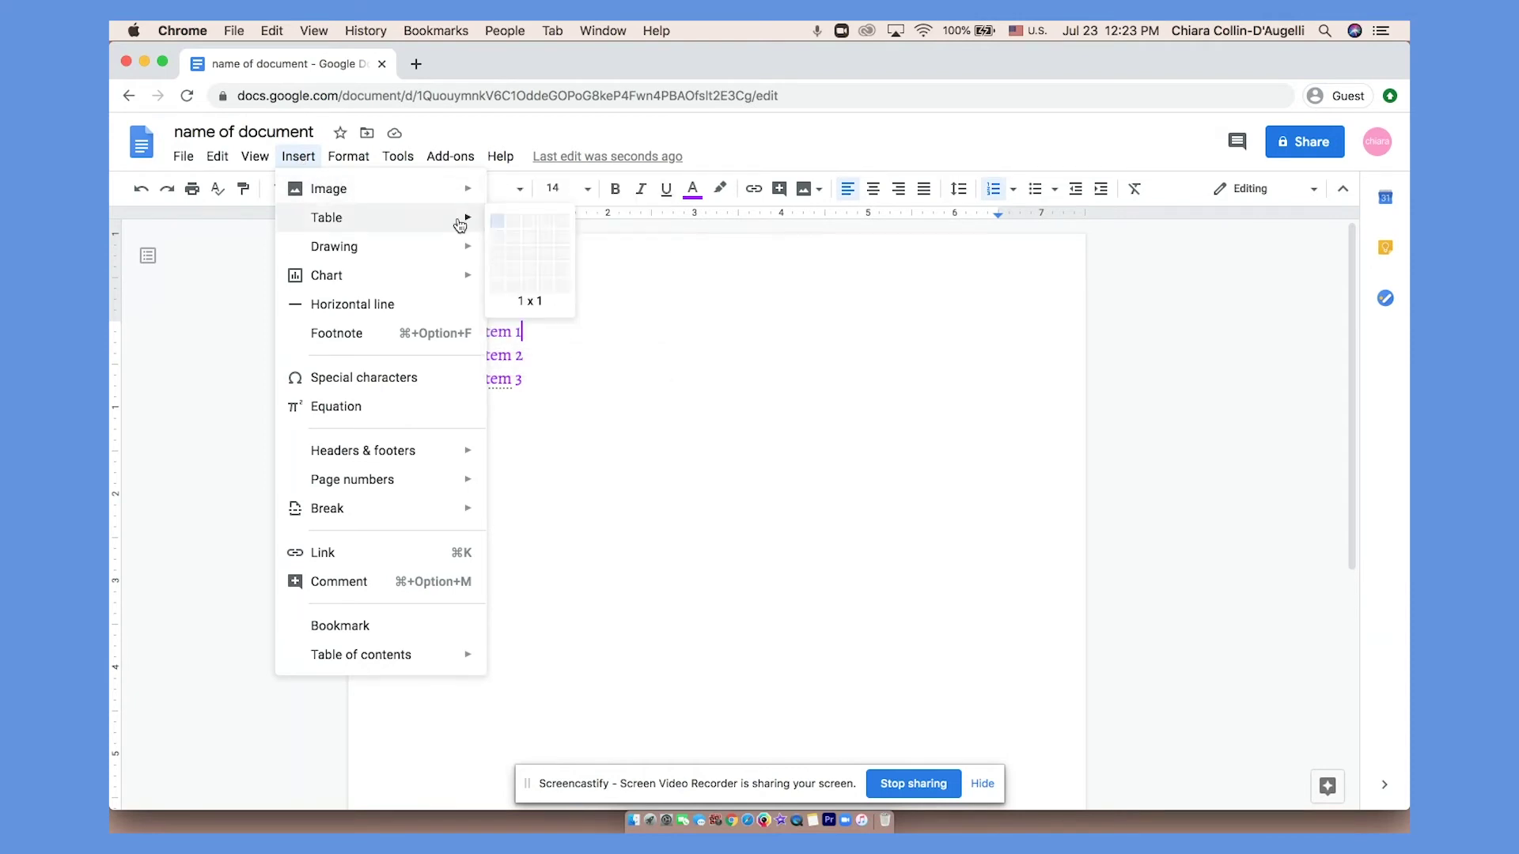
{"action": "left_click", "coordinate": [533, 239]}
{"action": "left_click", "coordinate": [299, 157]}
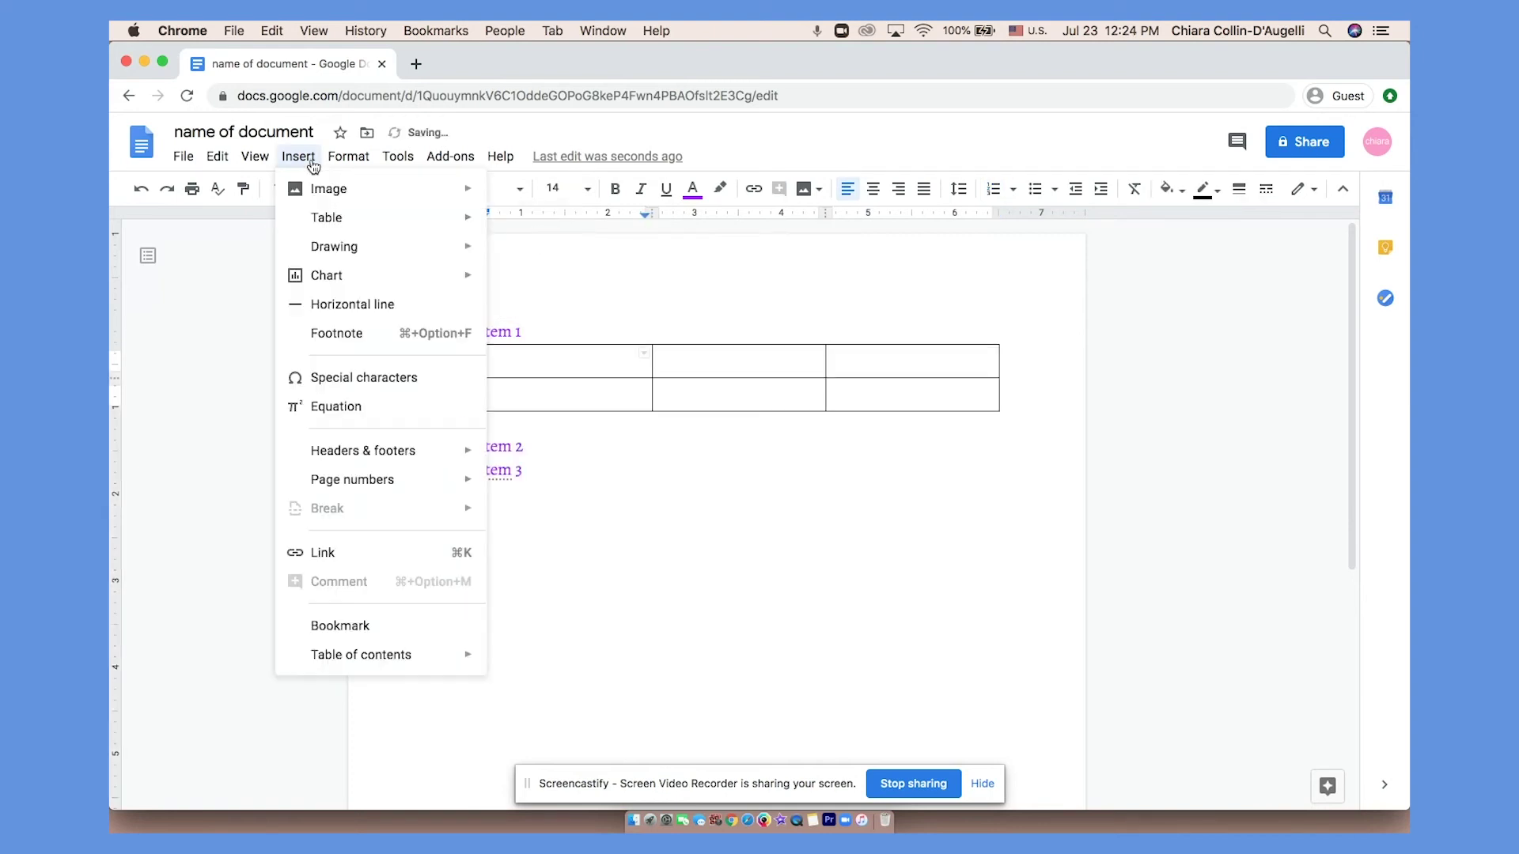
Voice-type 'Hello I am typing with my voice' into the first table cell and select it.
{"action": "mouse_move", "coordinate": [397, 158]}
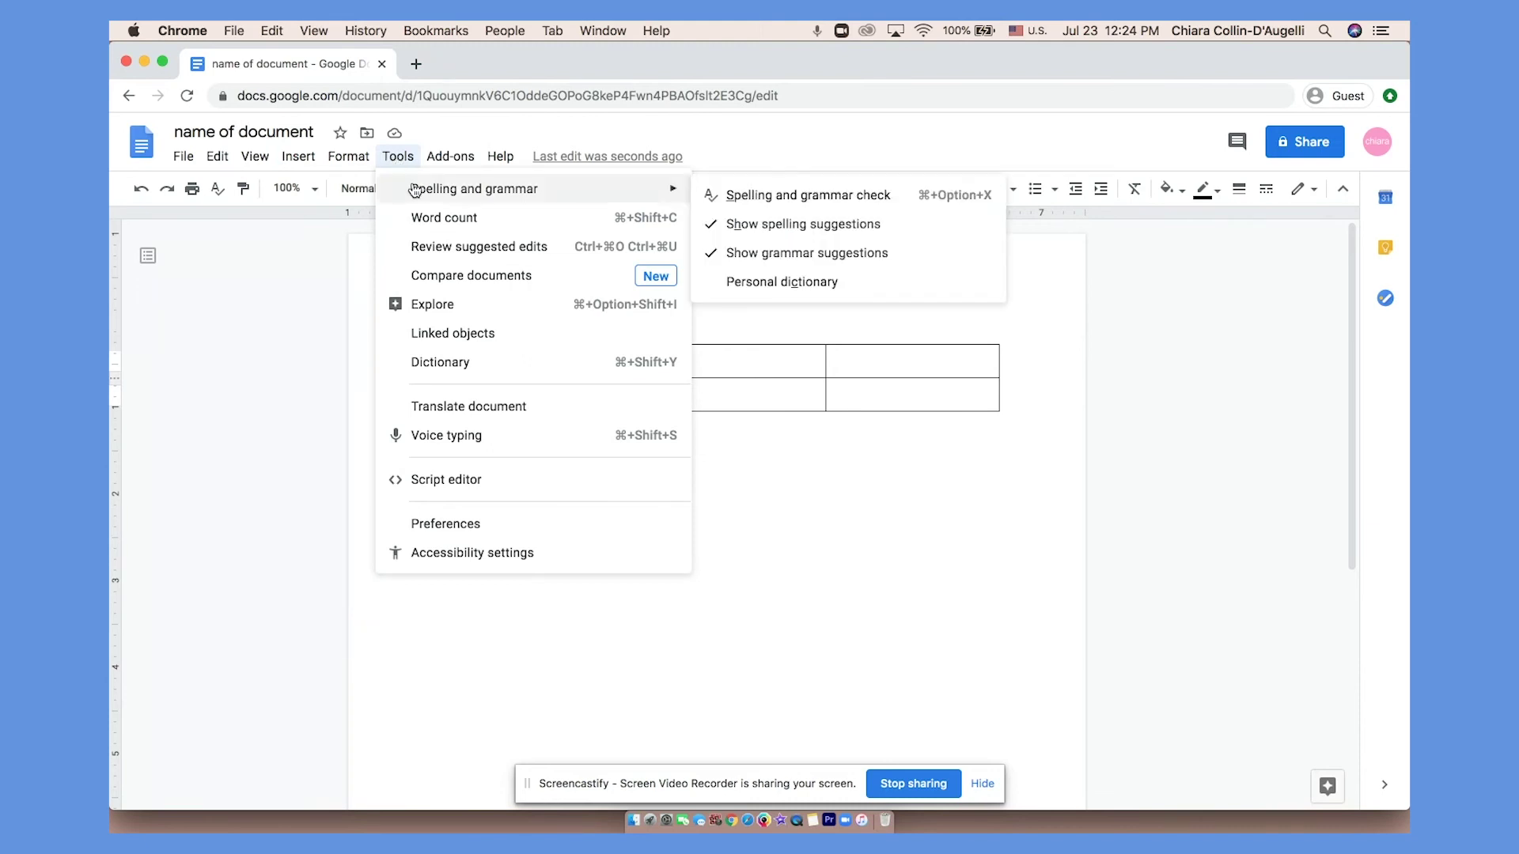
{"action": "left_click", "coordinate": [493, 450]}
{"action": "left_click", "coordinate": [204, 366]}
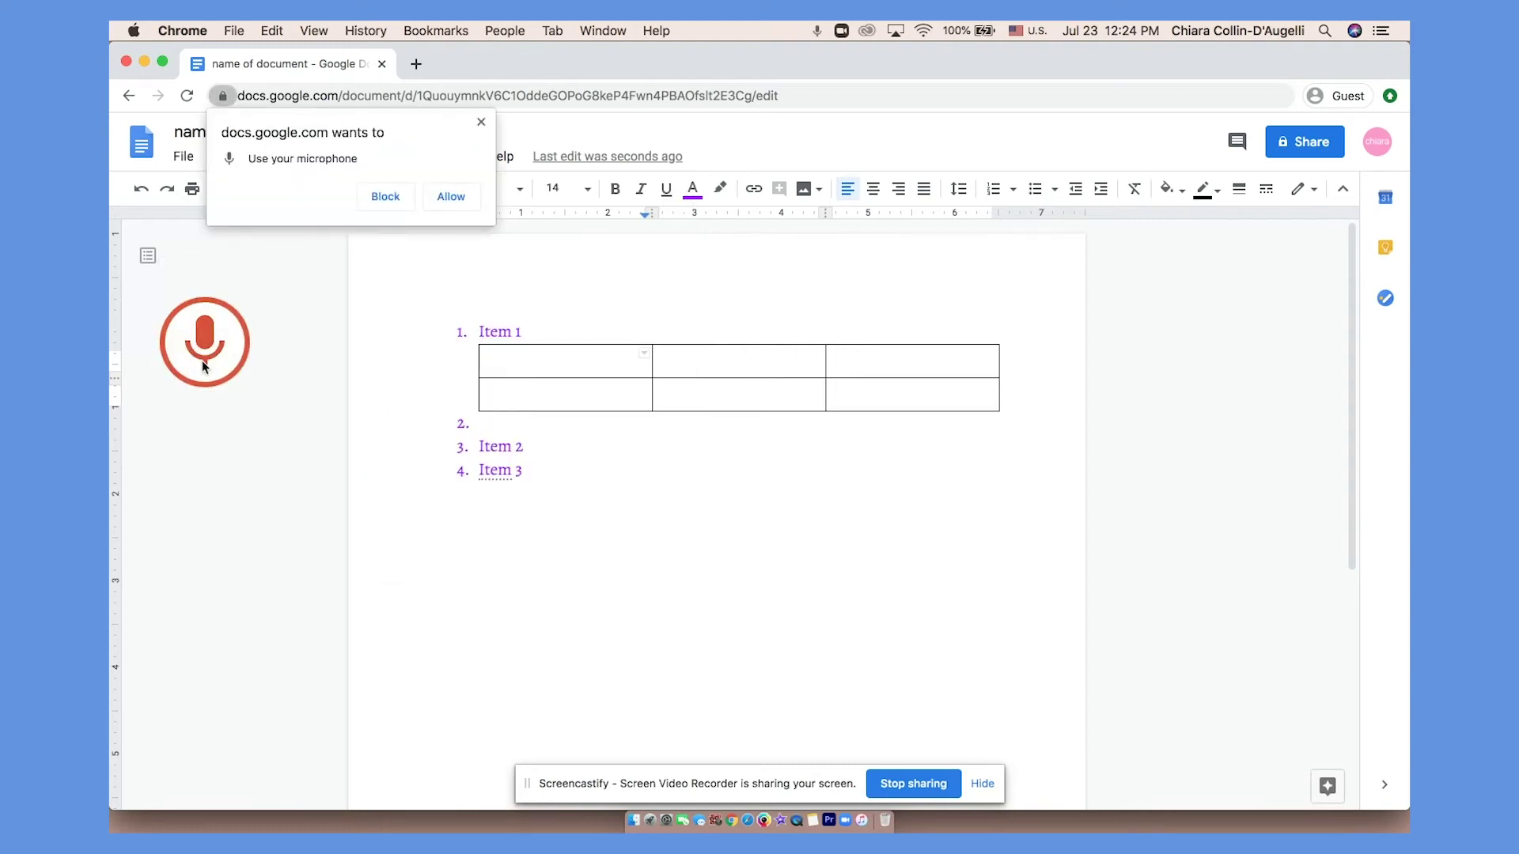
{"action": "left_click", "coordinate": [450, 196]}
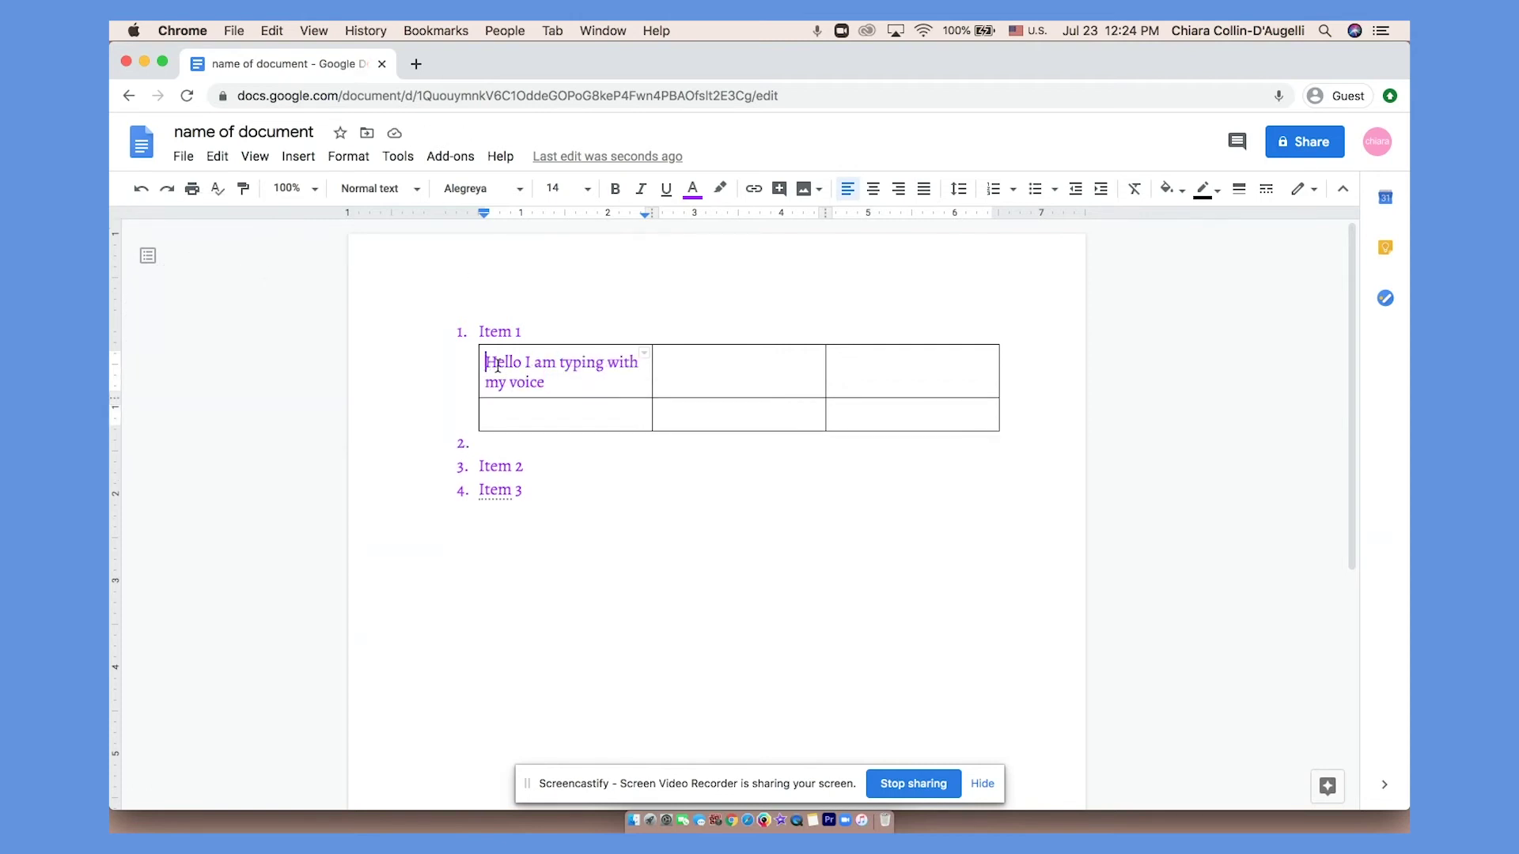
{"action": "left_click_drag", "start_coordinate": [486, 361], "coordinate": [548, 382]}
Comment 'a note to come back to' on the selected sentence, then resolve it.
{"action": "left_click", "coordinate": [1087, 377]}
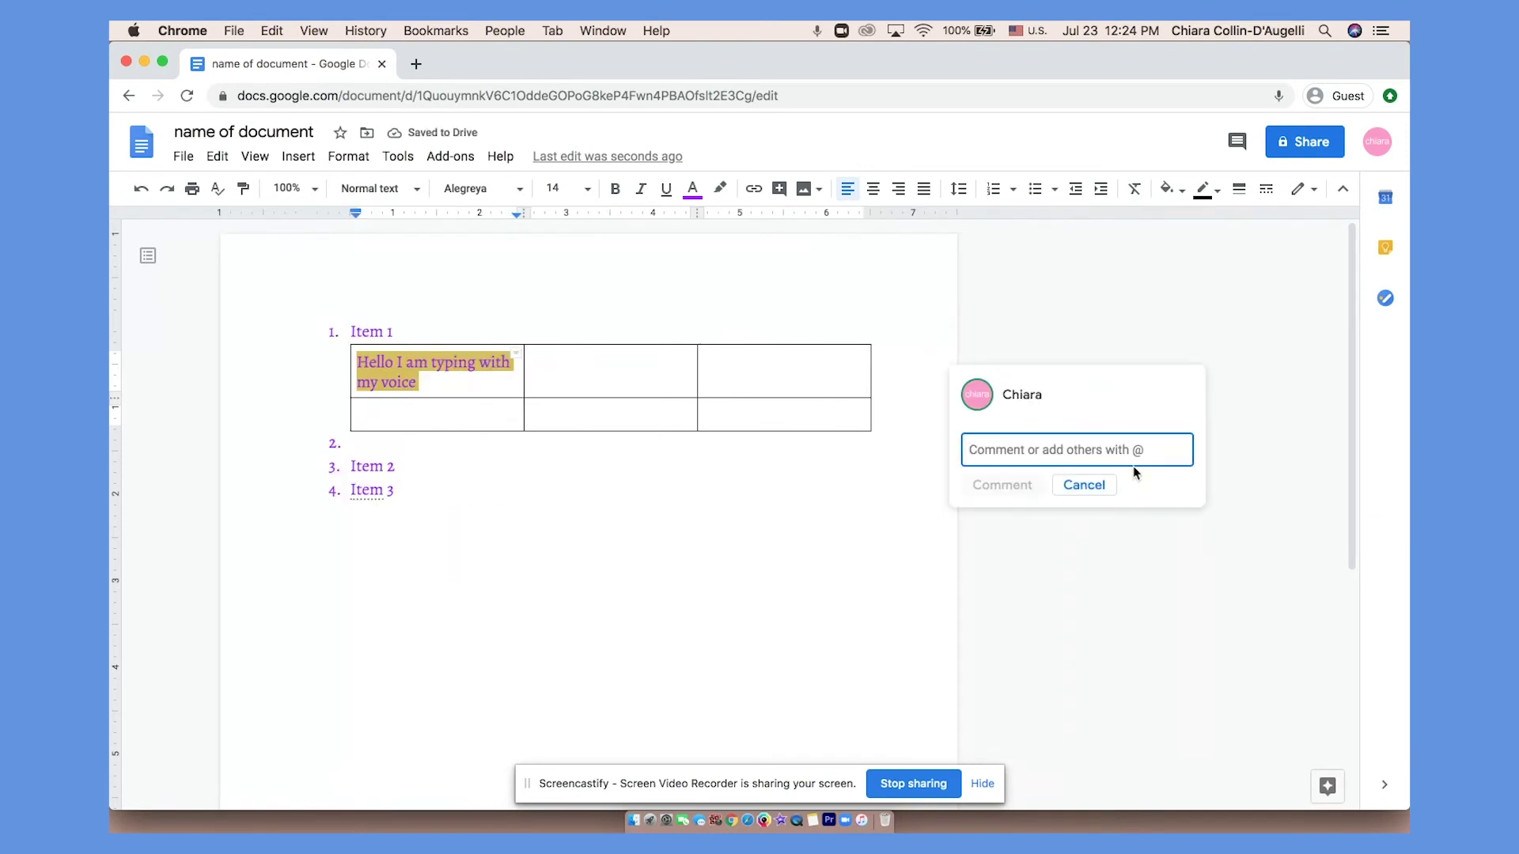
{"action": "type", "text": "a note to come back to"}
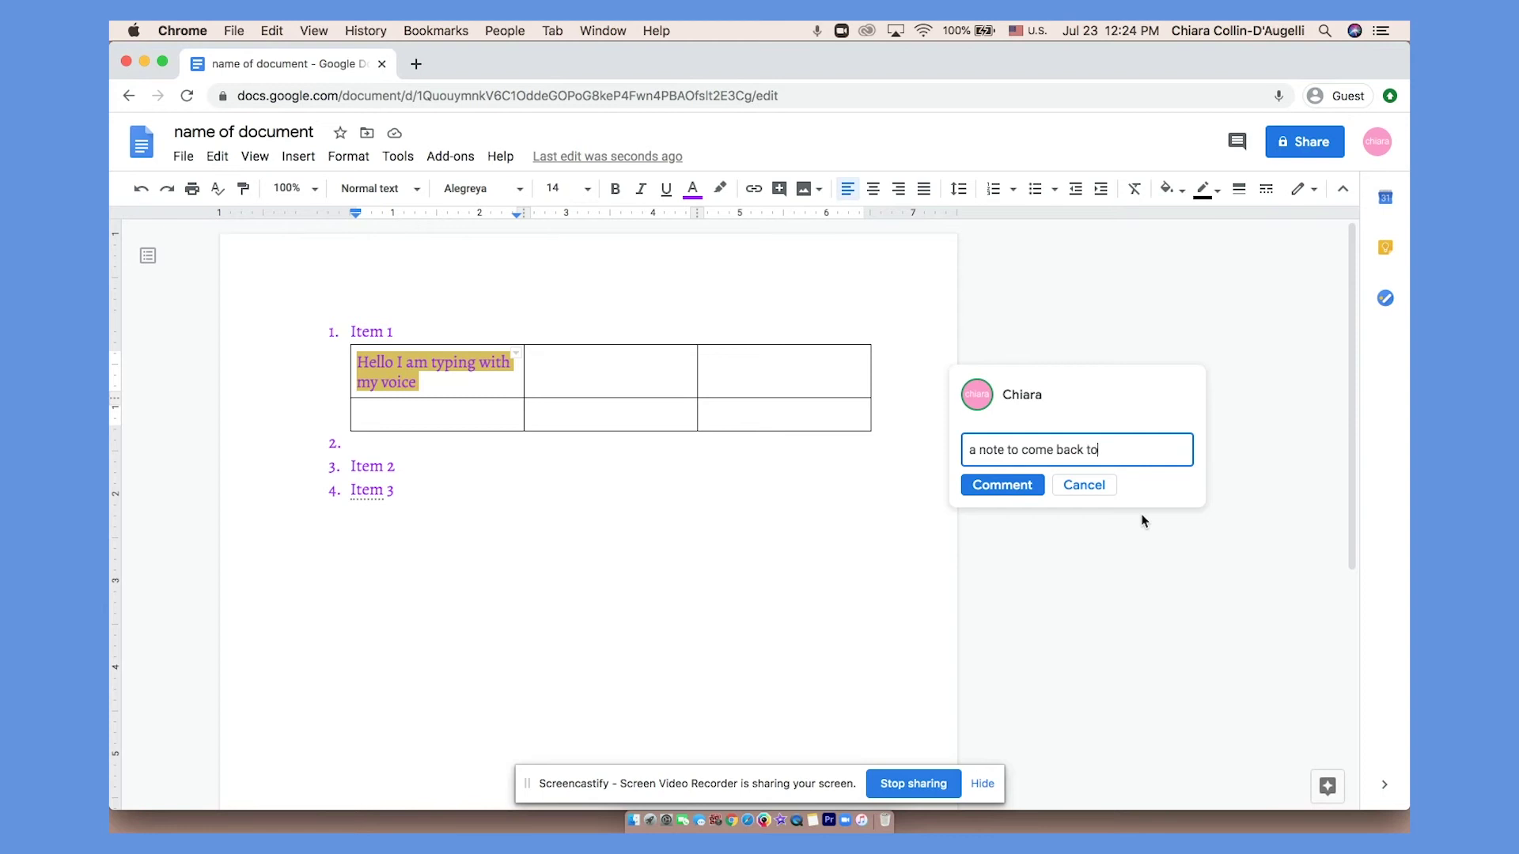
{"action": "left_click", "coordinate": [1009, 485]}
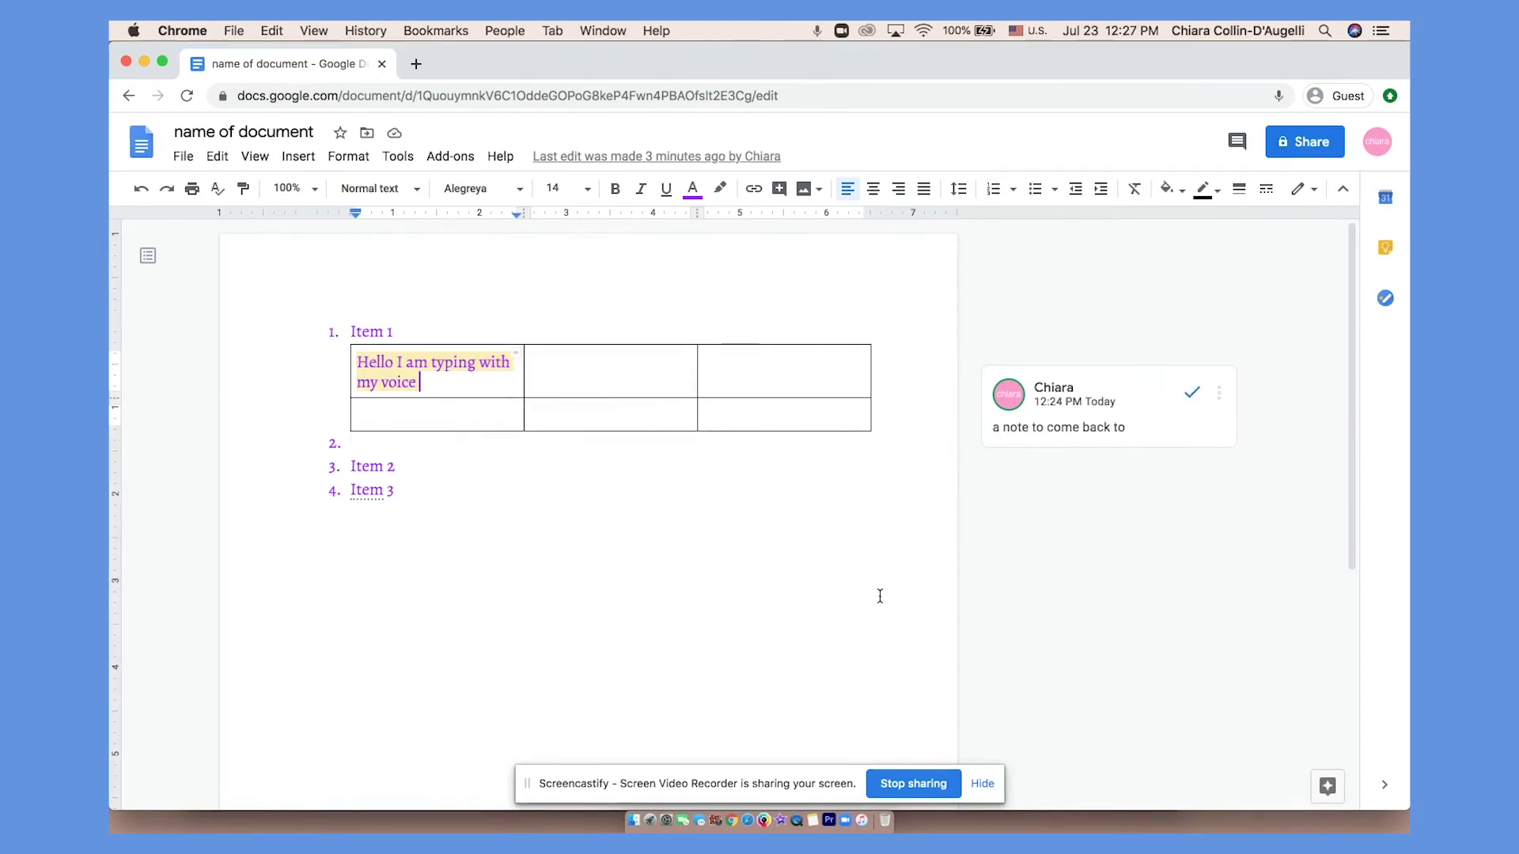
{"action": "left_click", "coordinate": [1191, 392]}
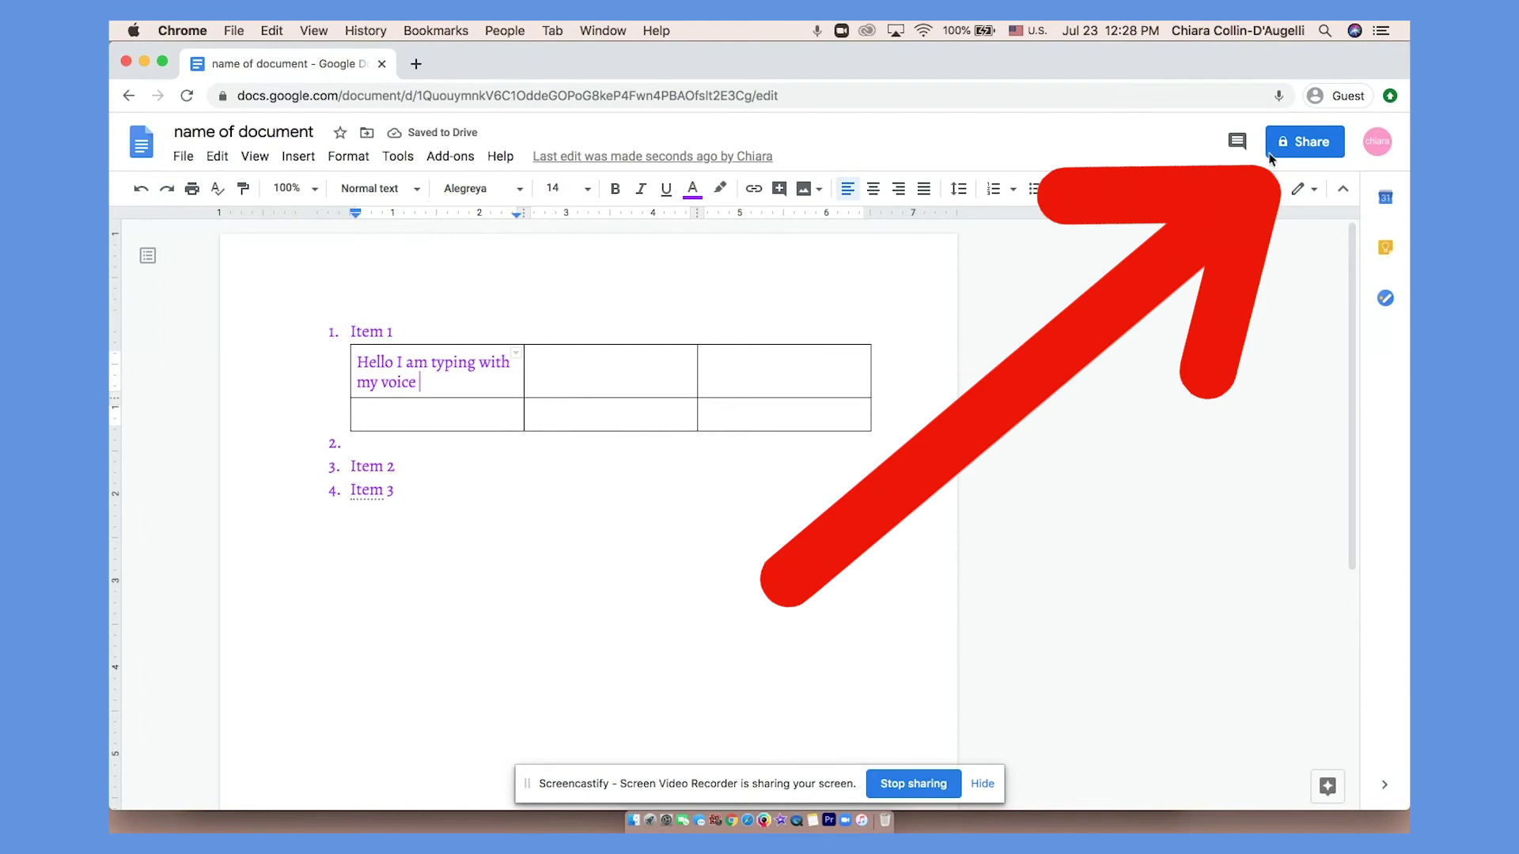
Share the document with a contact's e-mail address as Viewer and send the invitation.
{"action": "left_click", "coordinate": [1297, 146]}
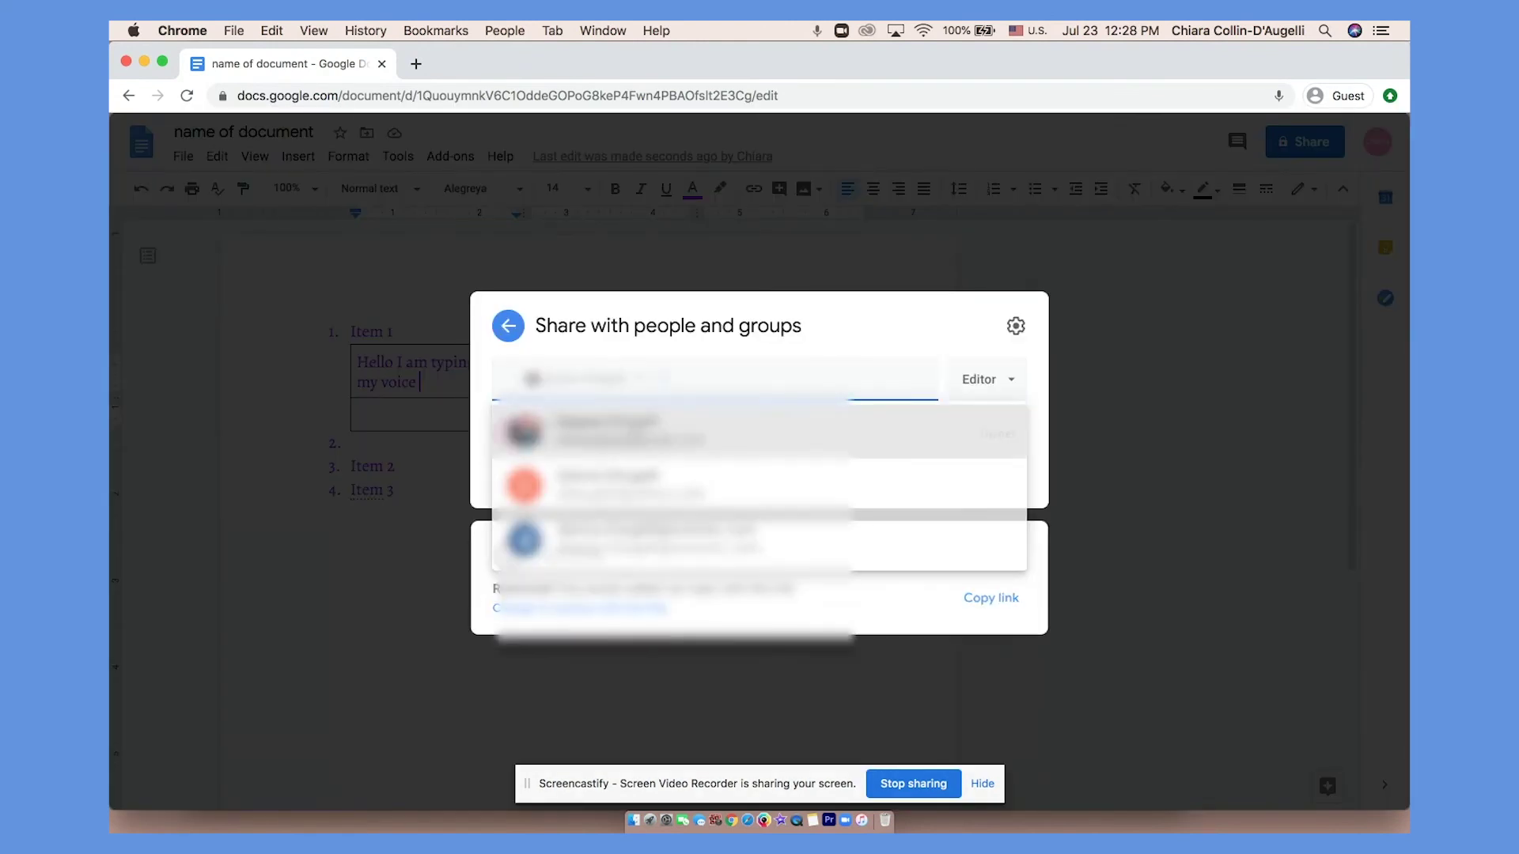
{"action": "key", "text": "Return"}
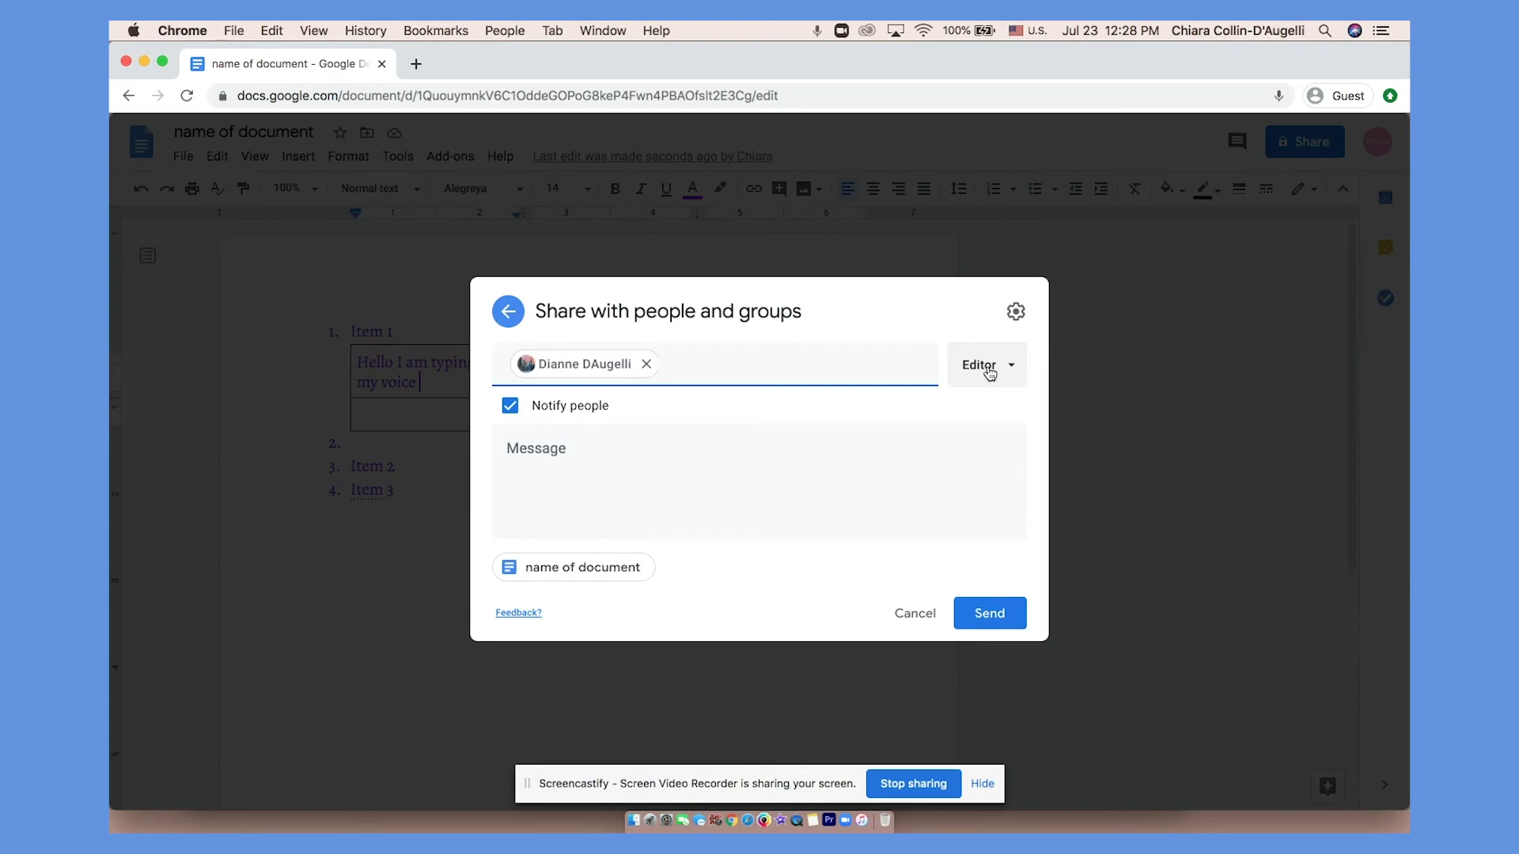
{"action": "left_click", "coordinate": [989, 372]}
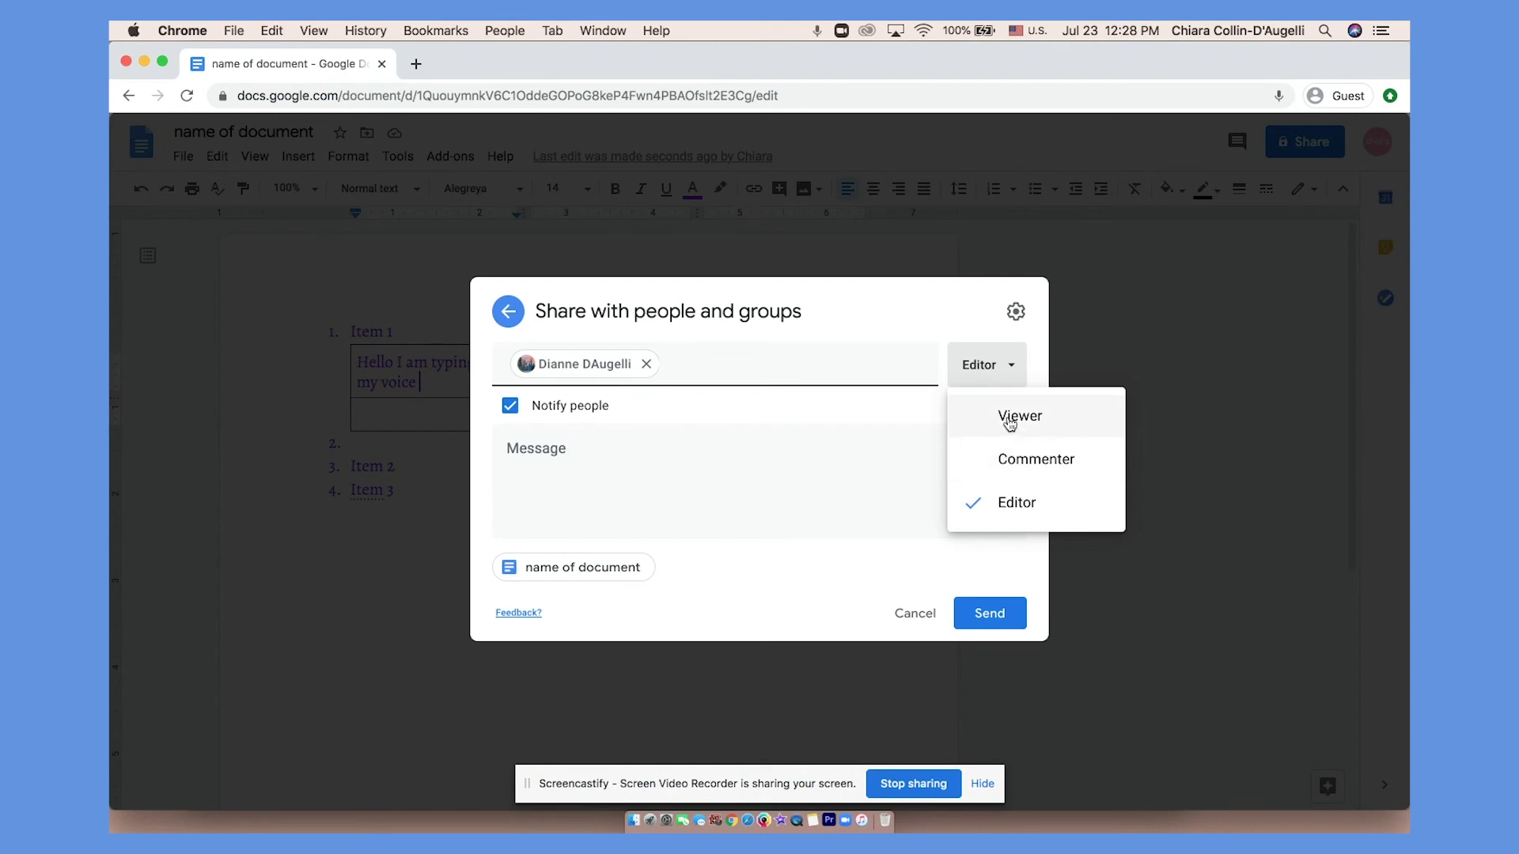
{"action": "left_click", "coordinate": [1009, 424]}
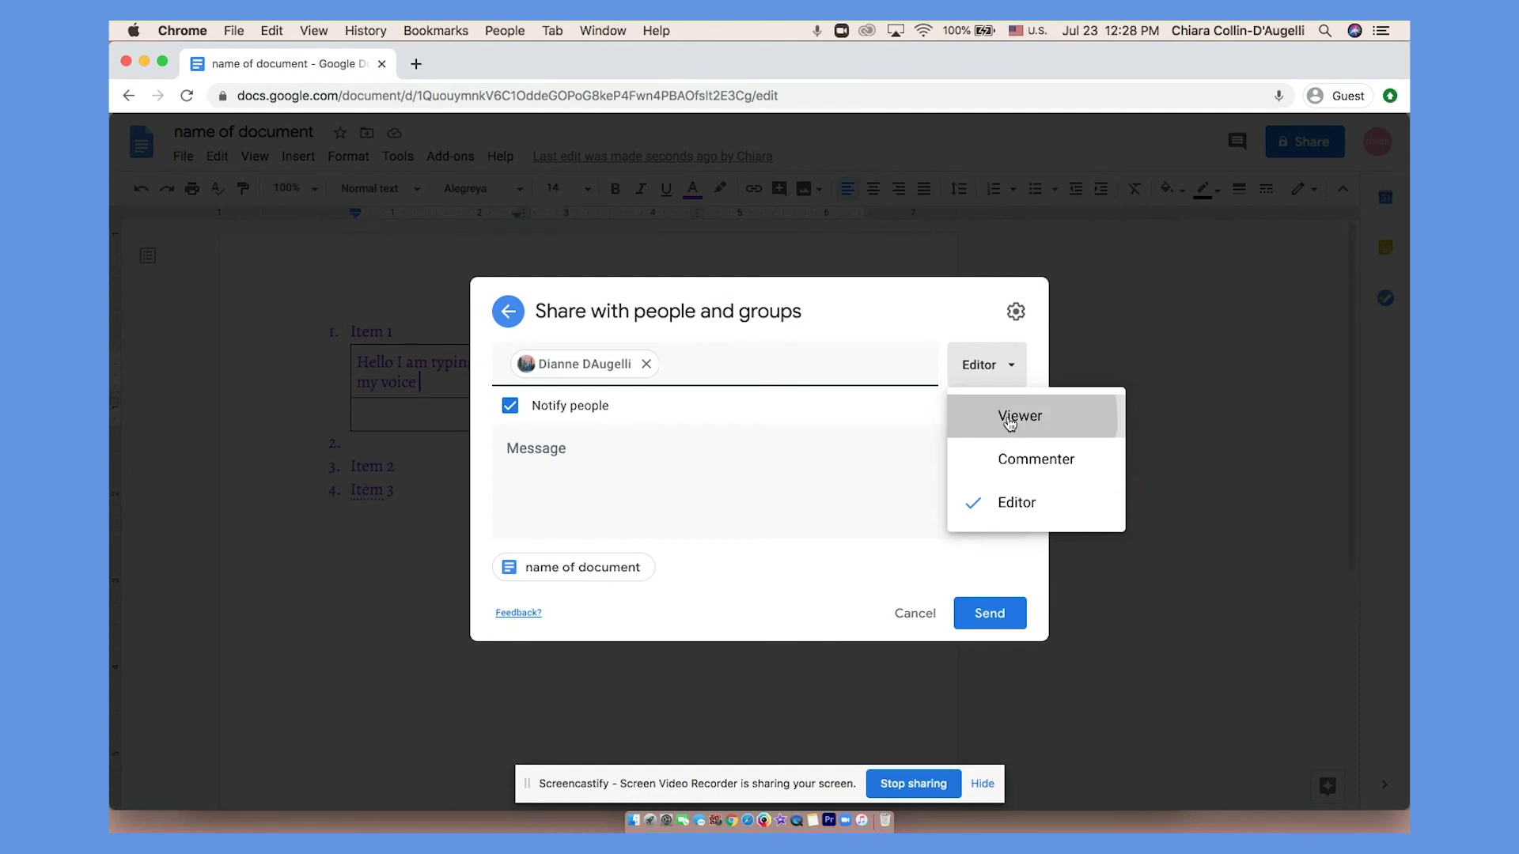
{"action": "left_click", "coordinate": [987, 620]}
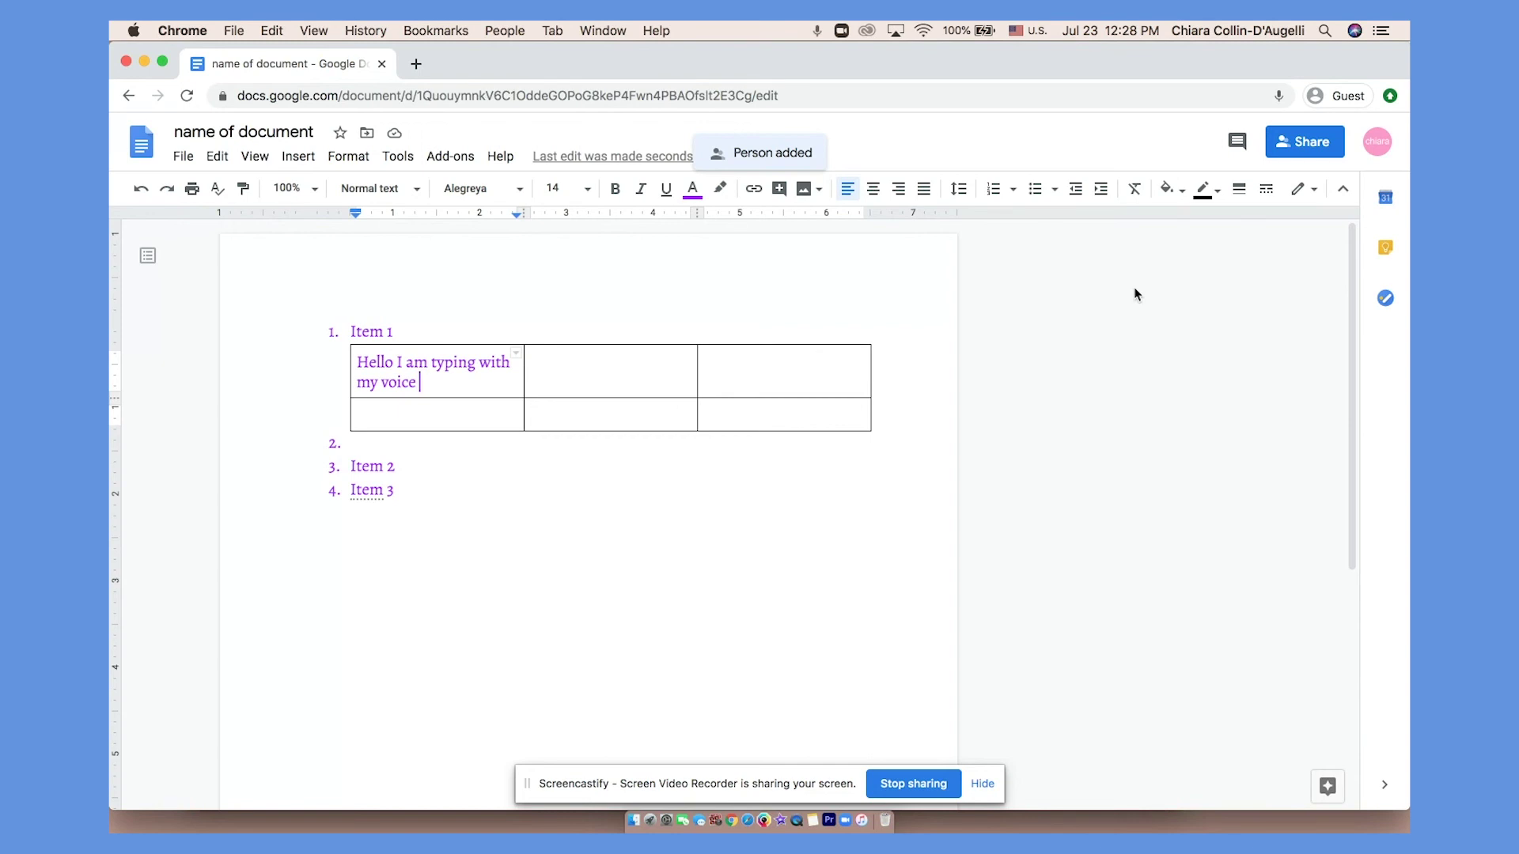
Copy the document's link from Share, then open and close the comment history.
{"action": "left_click", "coordinate": [1293, 150]}
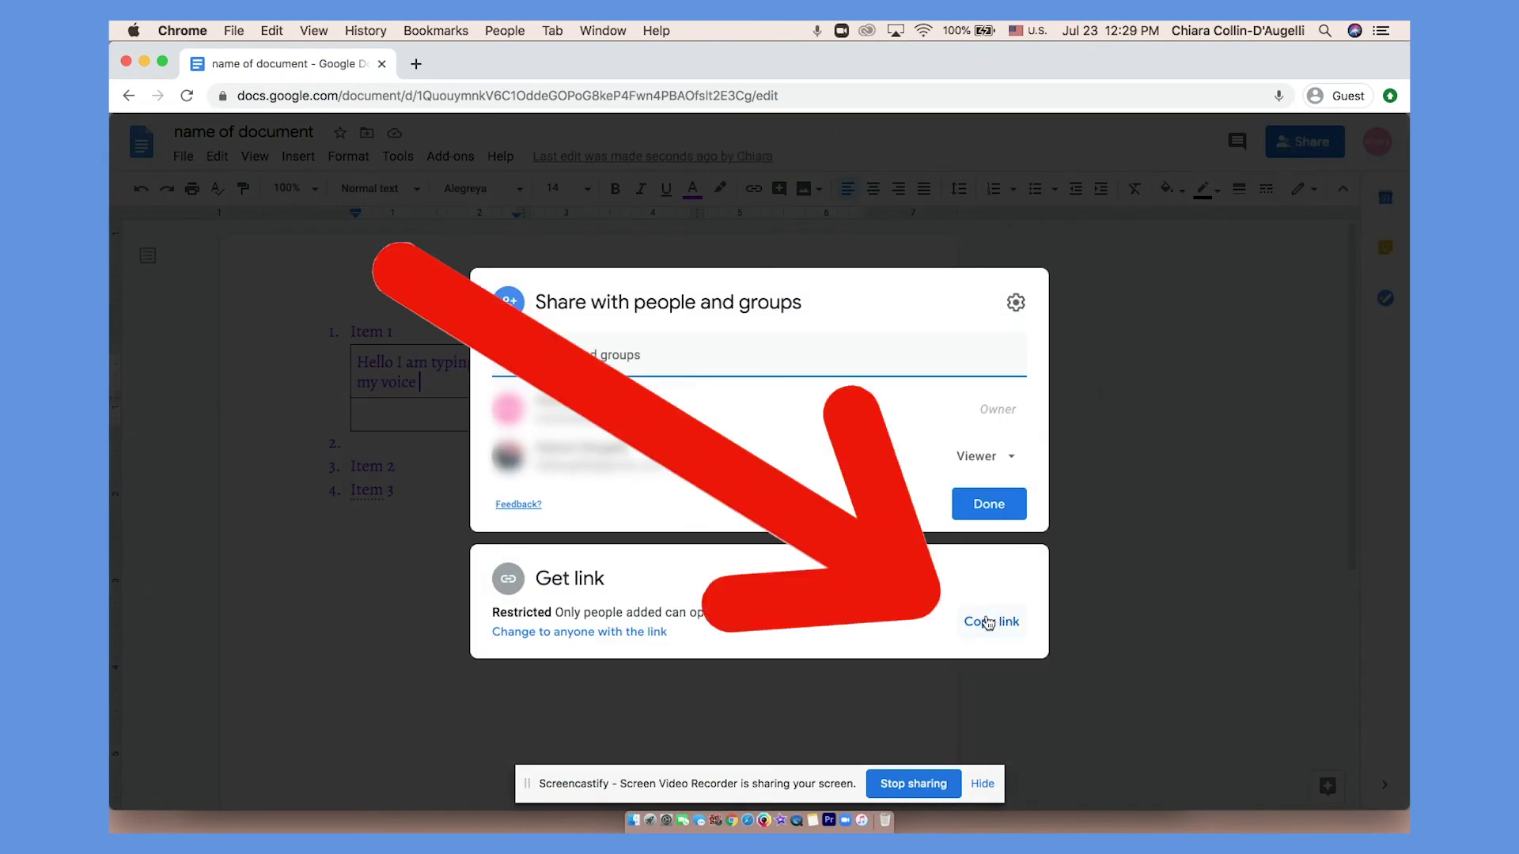
{"action": "left_click", "coordinate": [988, 622]}
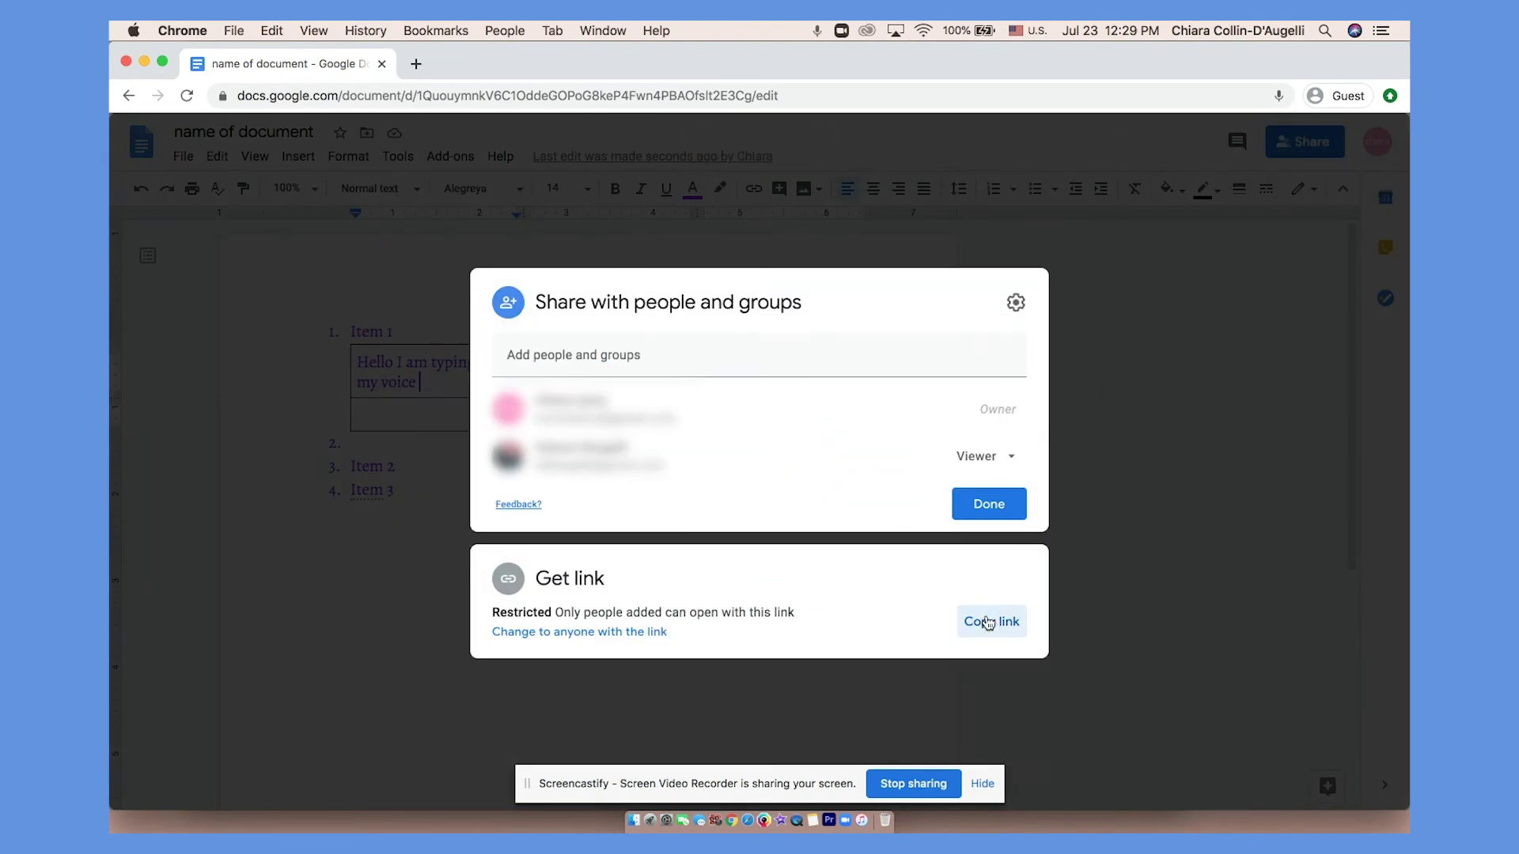
{"action": "left_click", "coordinate": [1064, 610]}
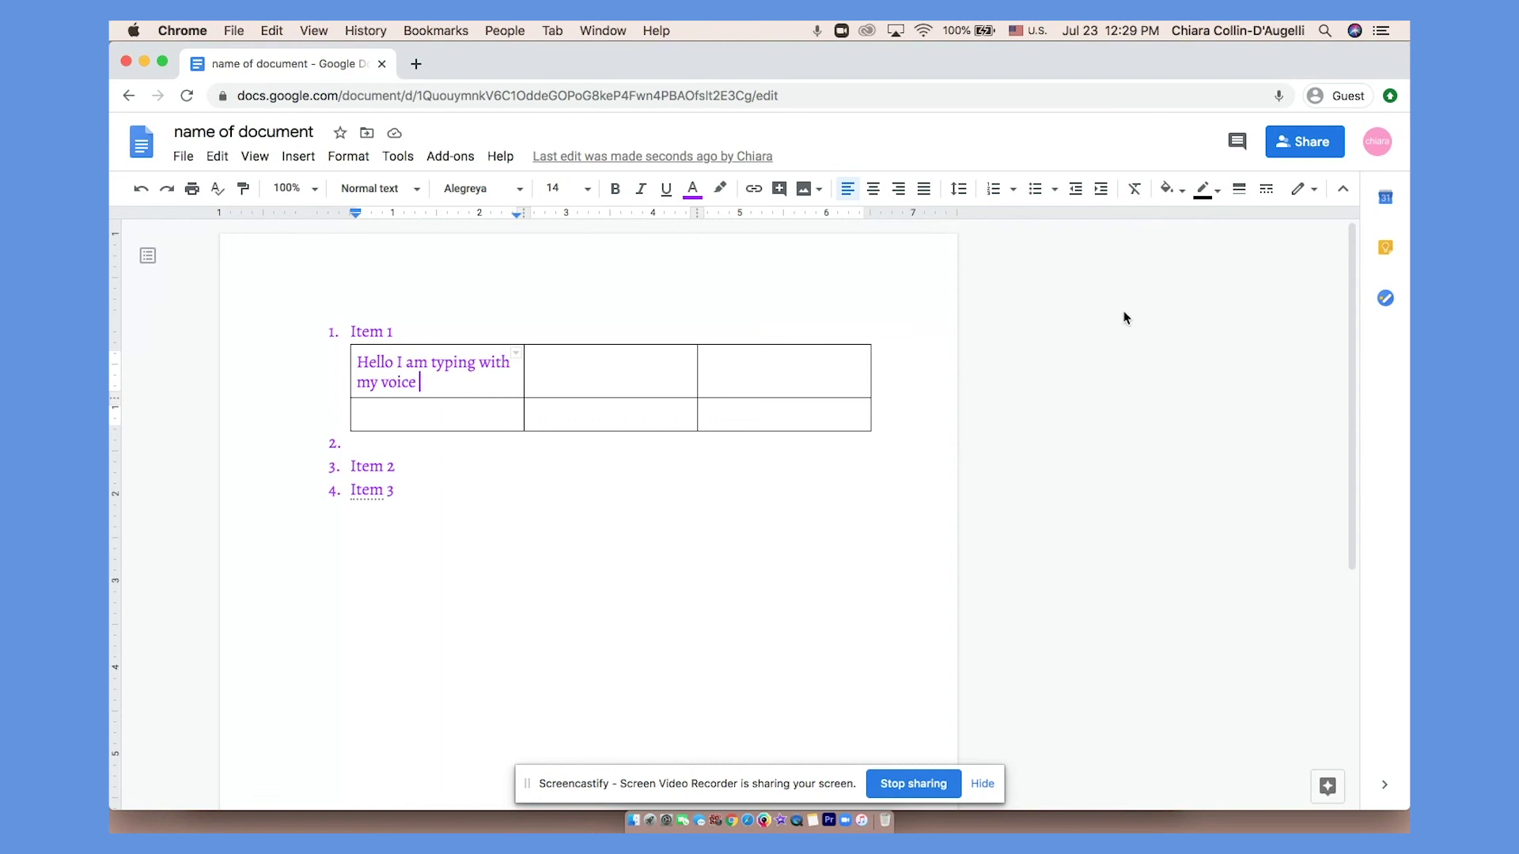
{"action": "left_click", "coordinate": [1235, 149]}
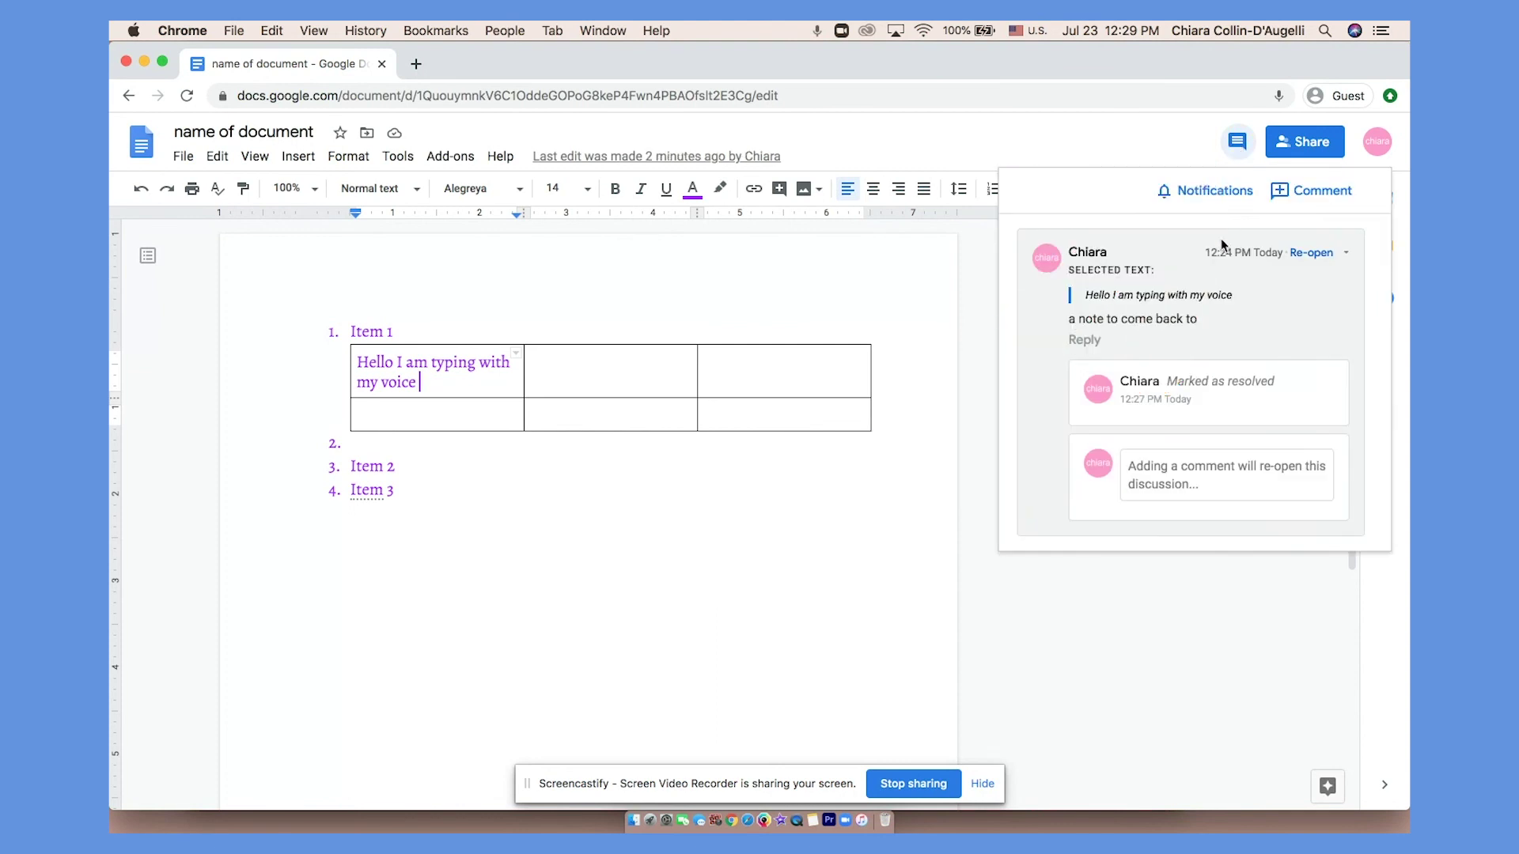
{"action": "left_click", "coordinate": [1069, 639]}
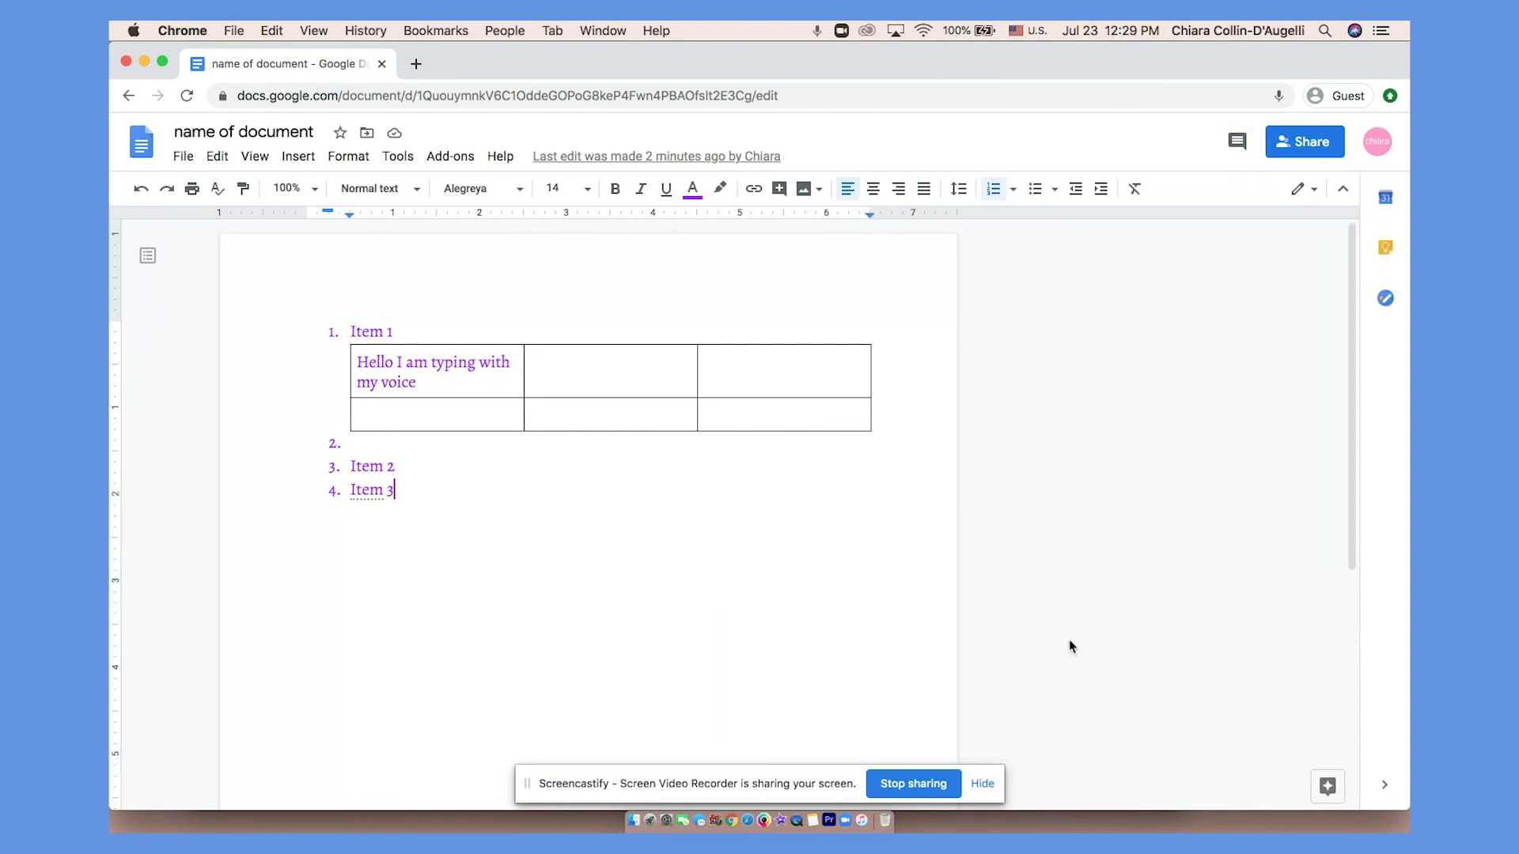
From the Docs home list, remove the 'name of document' file to the trash.
{"action": "left_click", "coordinate": [145, 151]}
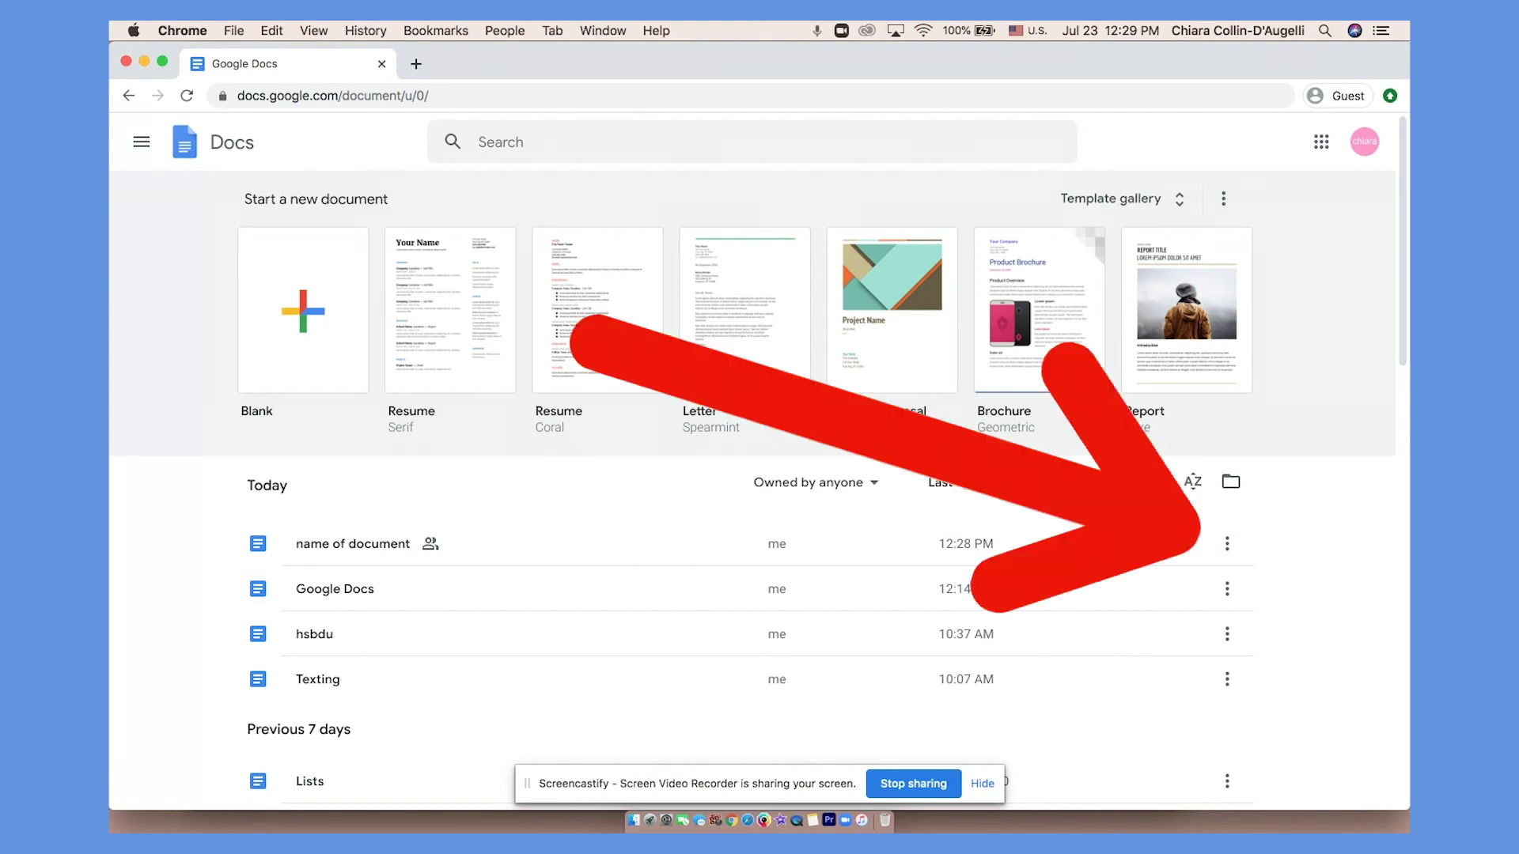
{"action": "left_click", "coordinate": [1228, 545]}
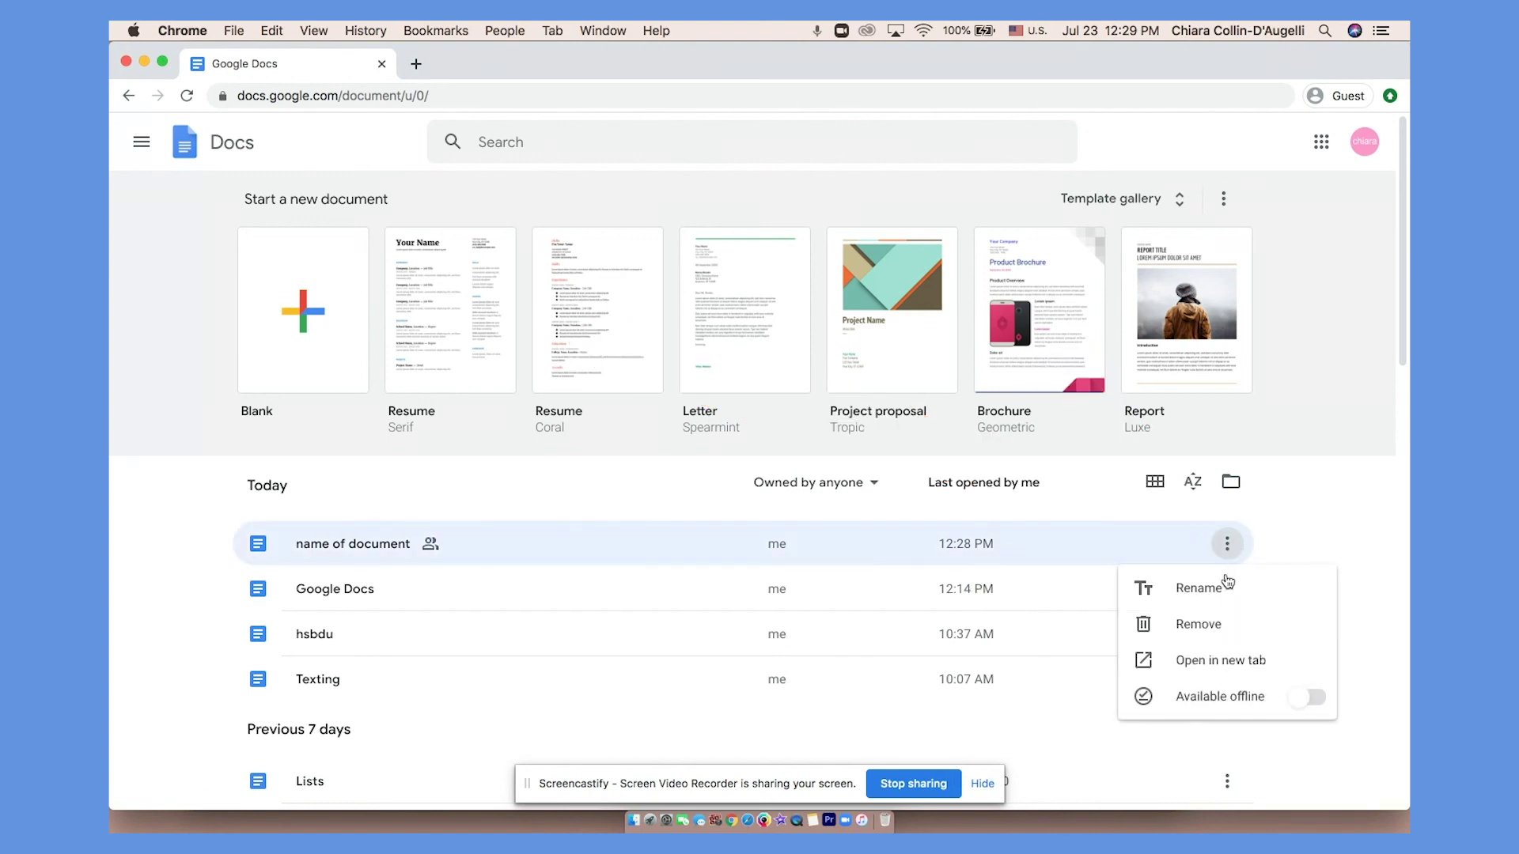
{"action": "left_click", "coordinate": [1222, 623]}
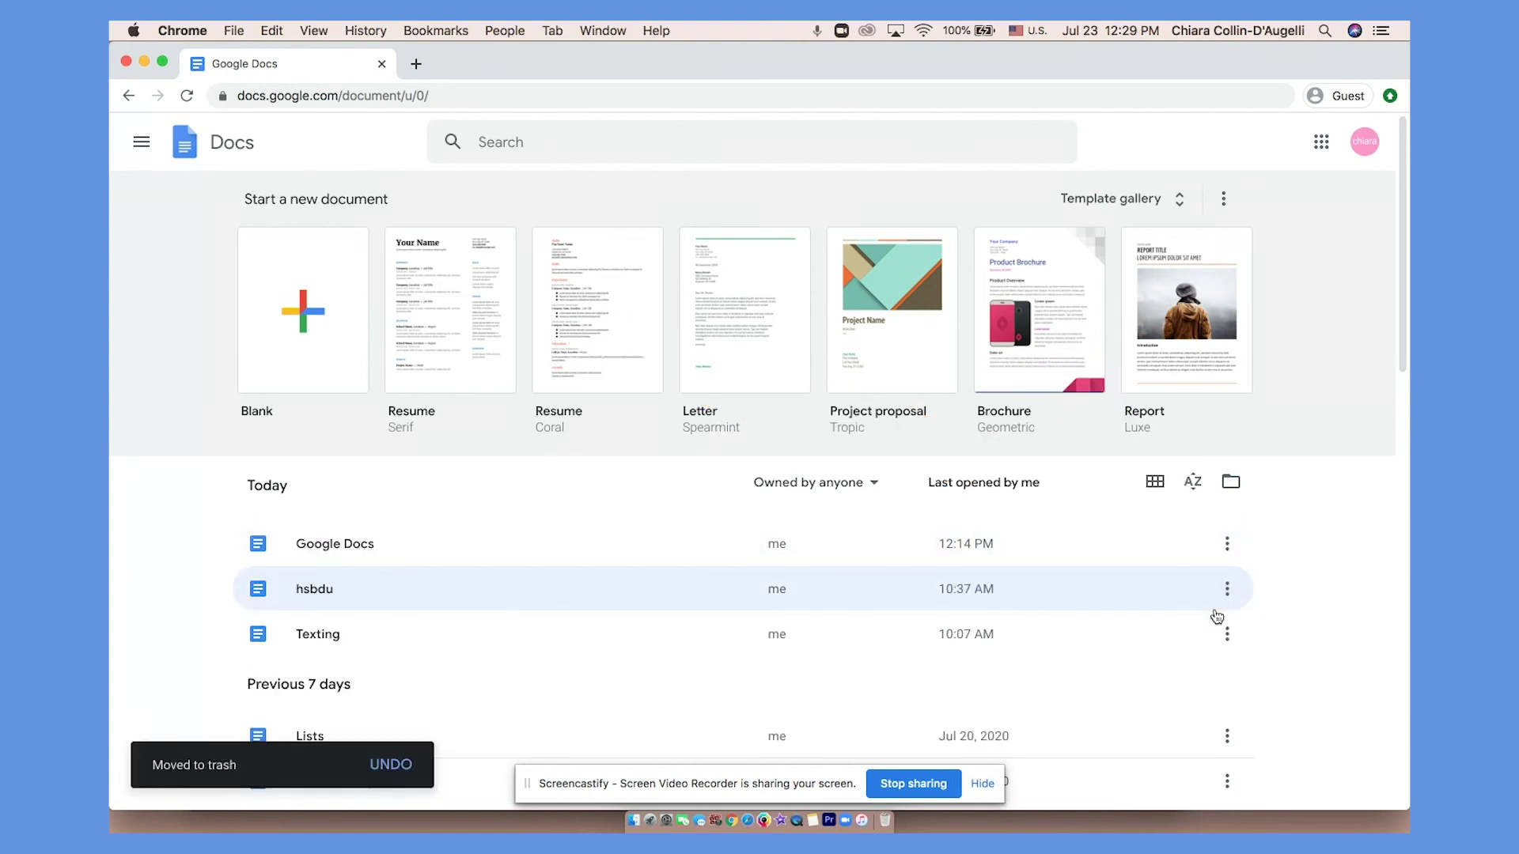